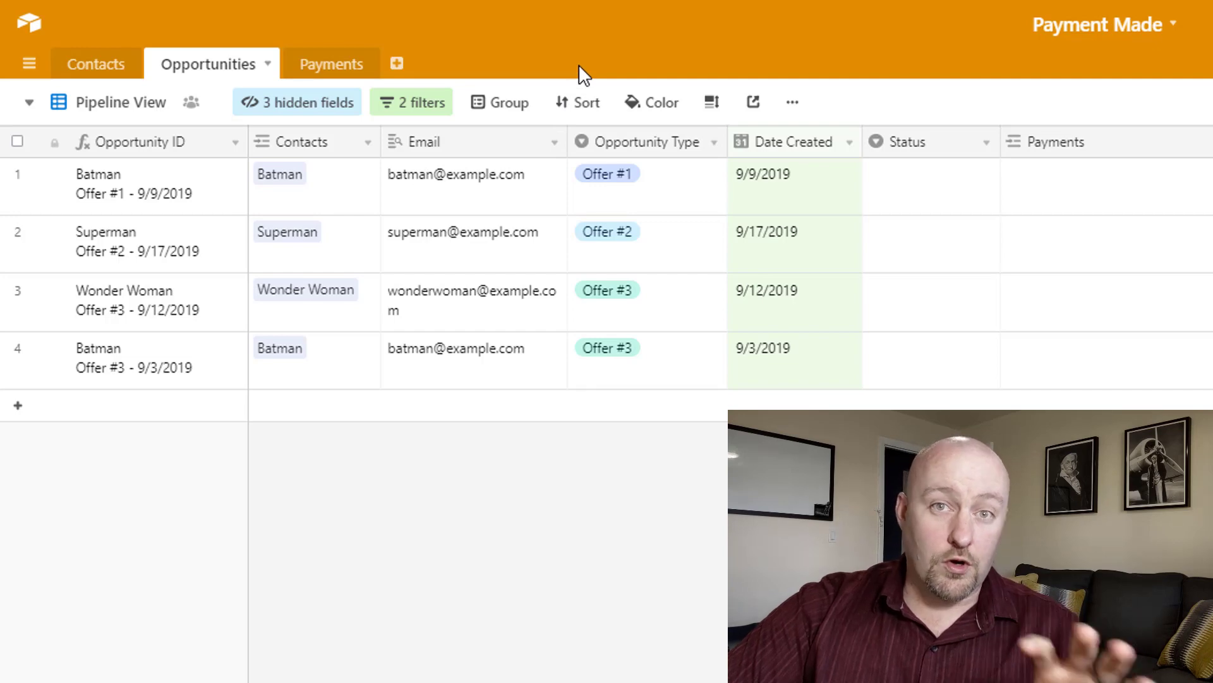
Review the Contacts and Opportunities tables, then bring up the Payments table's two payment records
{"action": "left_click", "coordinate": [98, 66]}
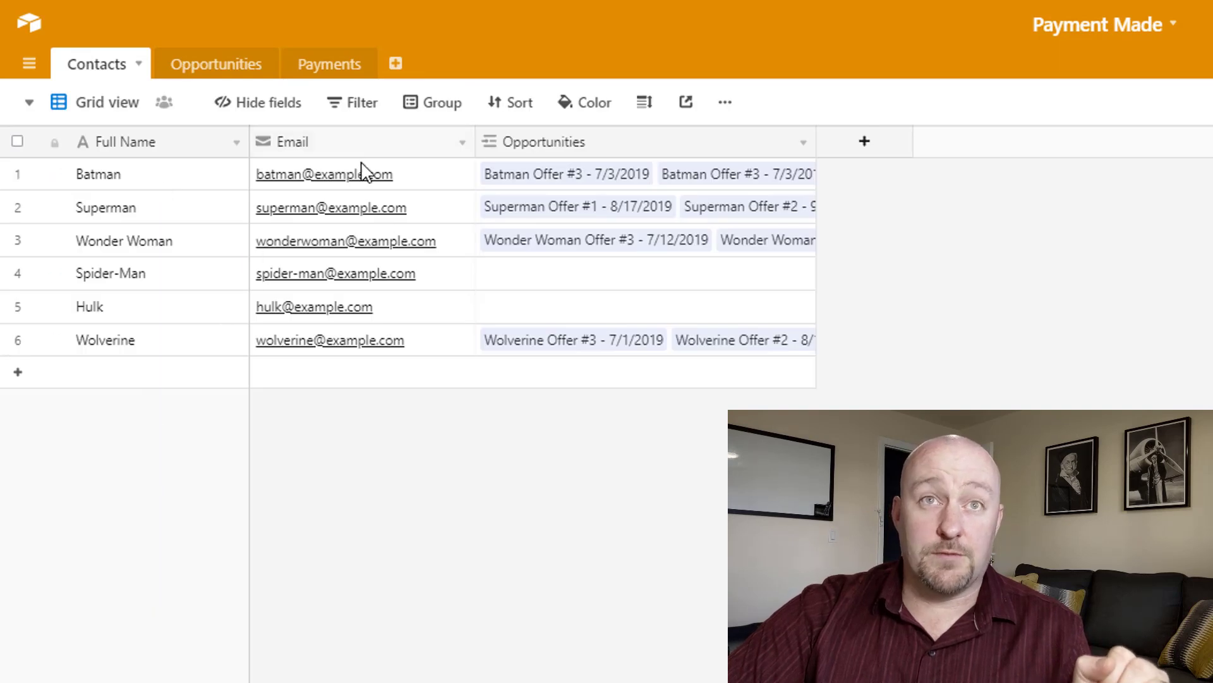
{"action": "left_click", "coordinate": [218, 65]}
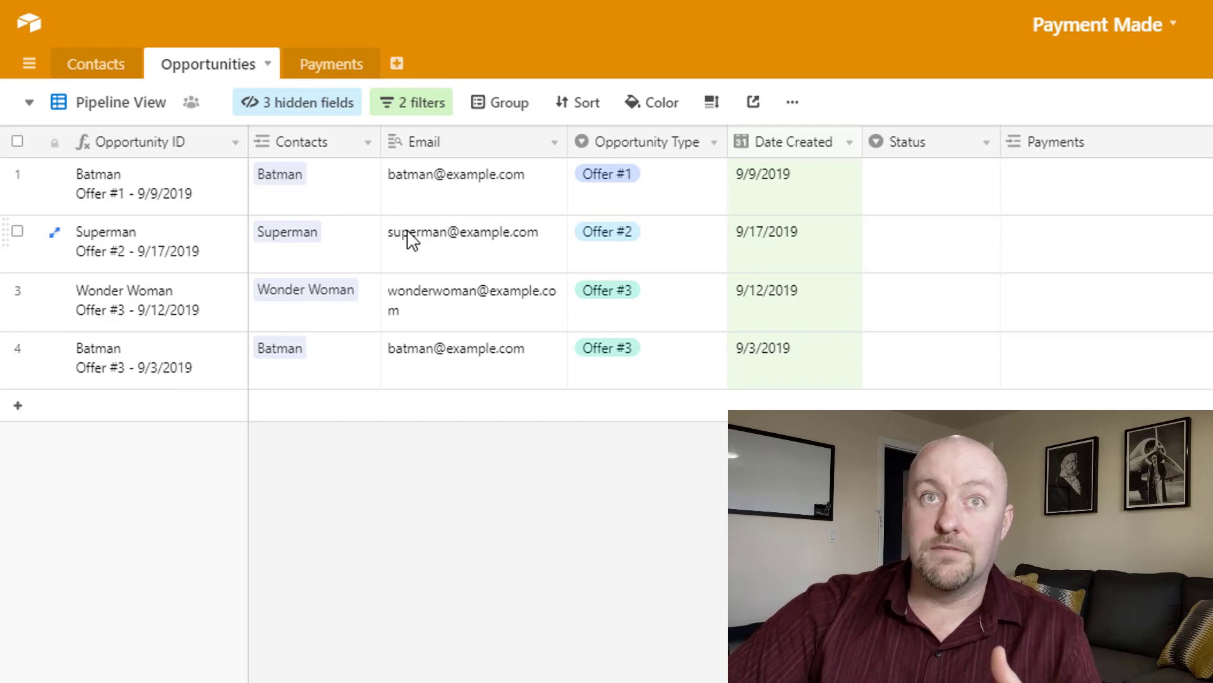
{"action": "left_click", "coordinate": [345, 194]}
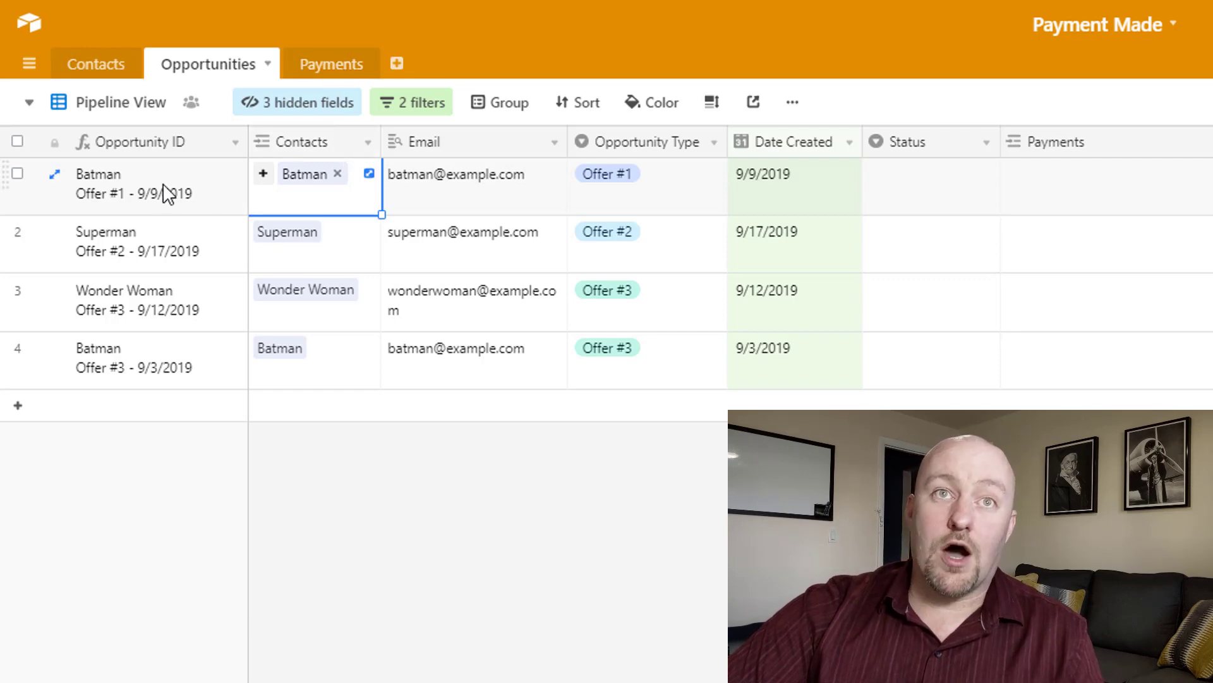
{"action": "left_click", "coordinate": [327, 66]}
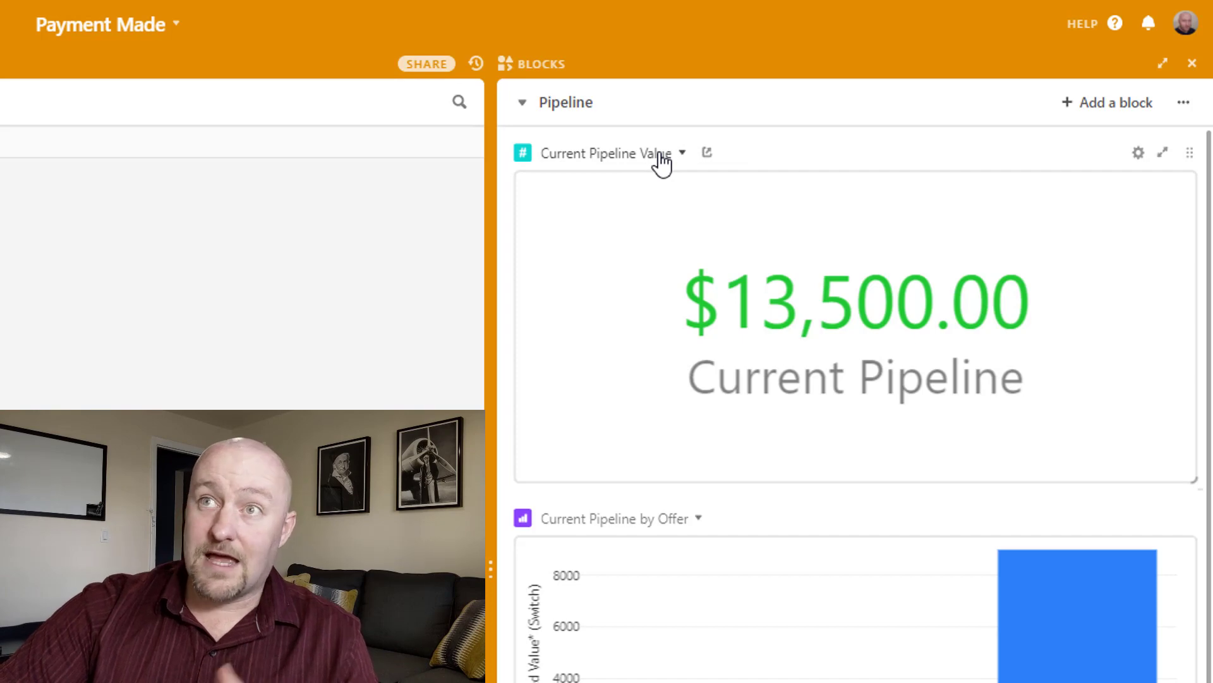
Select the $13,500.00 Current Pipeline Value block and bring up its settings
{"action": "double_click", "coordinate": [662, 163]}
{"action": "left_click", "coordinate": [1023, 154]}
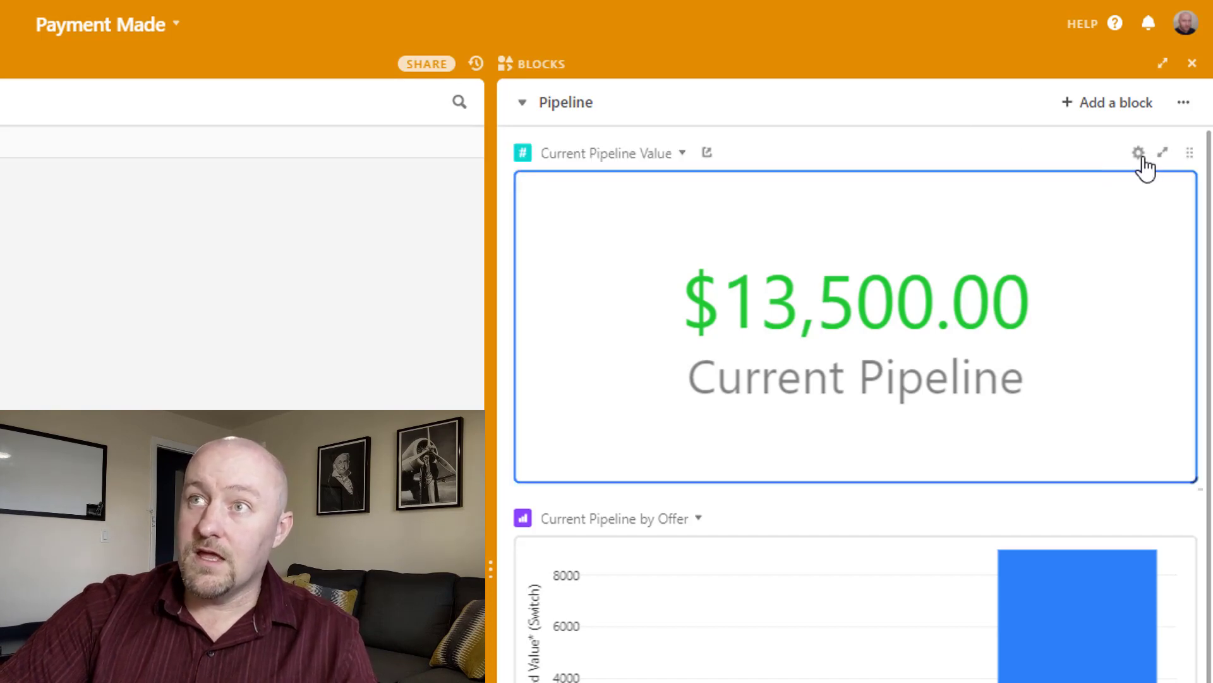
{"action": "left_click", "coordinate": [1140, 154]}
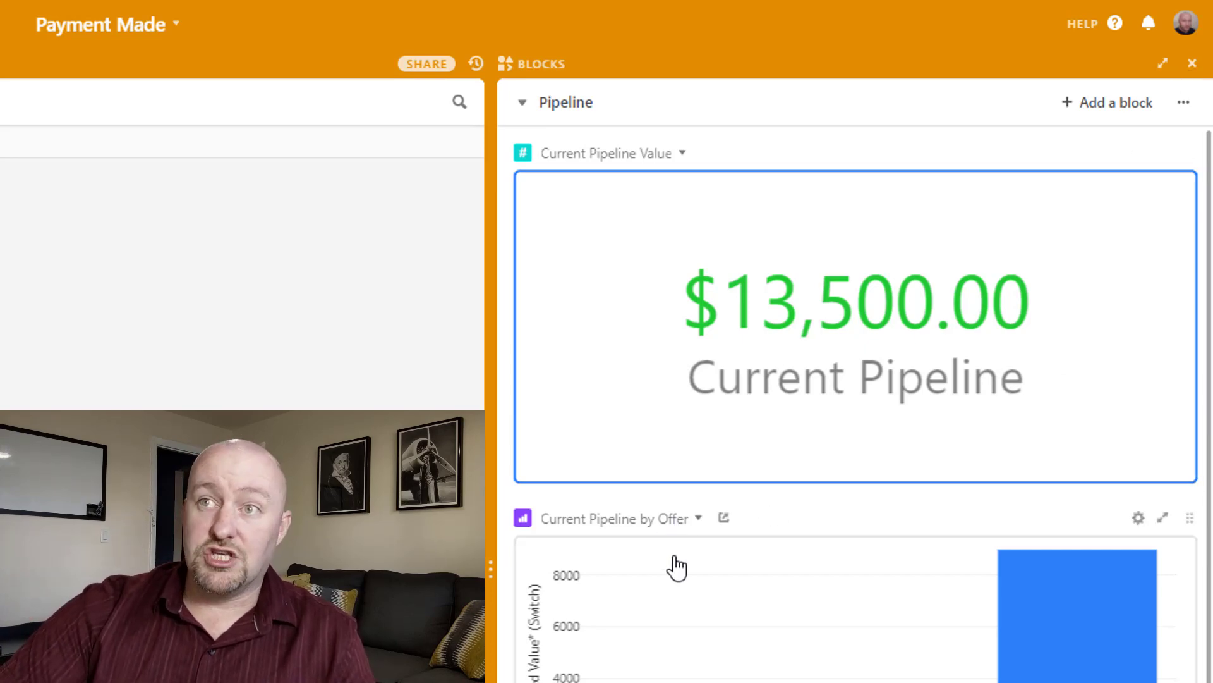
Scroll through the dashboard's offer bar chart, with Offer #3 at 9,000, and the Pipeline over Time chart
{"action": "scroll", "coordinate": [986, 594], "scroll_direction": "down", "scroll_amount": 2}
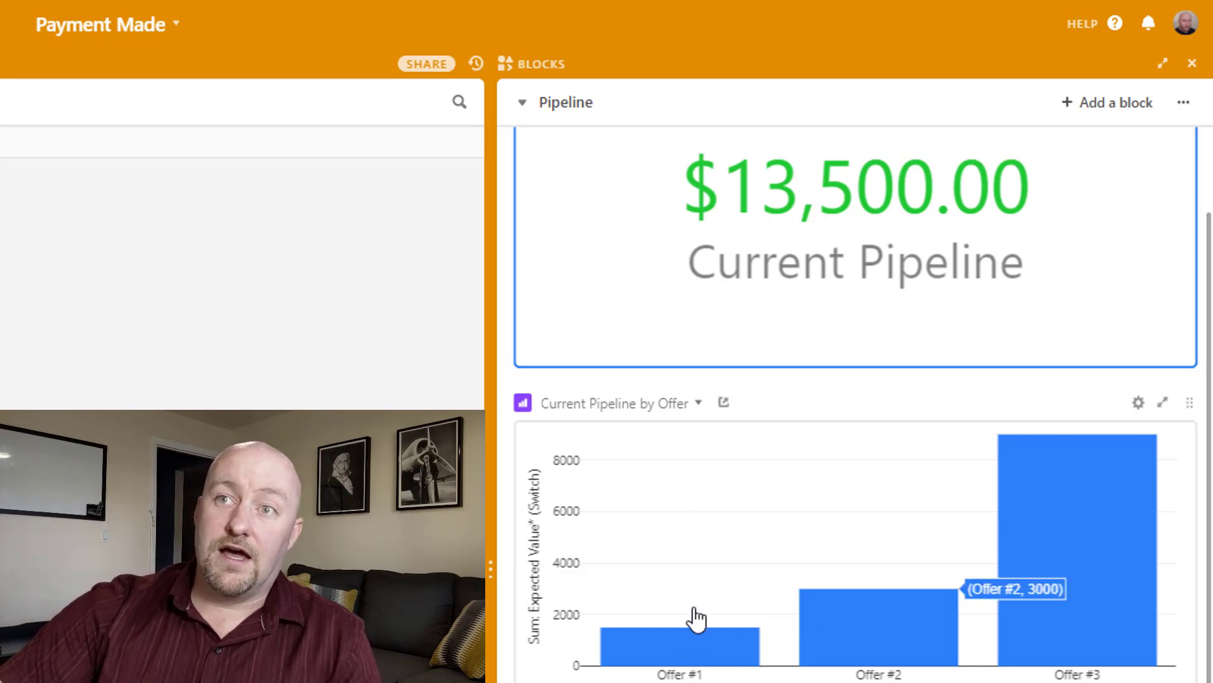
{"action": "mouse_move", "coordinate": [1032, 602]}
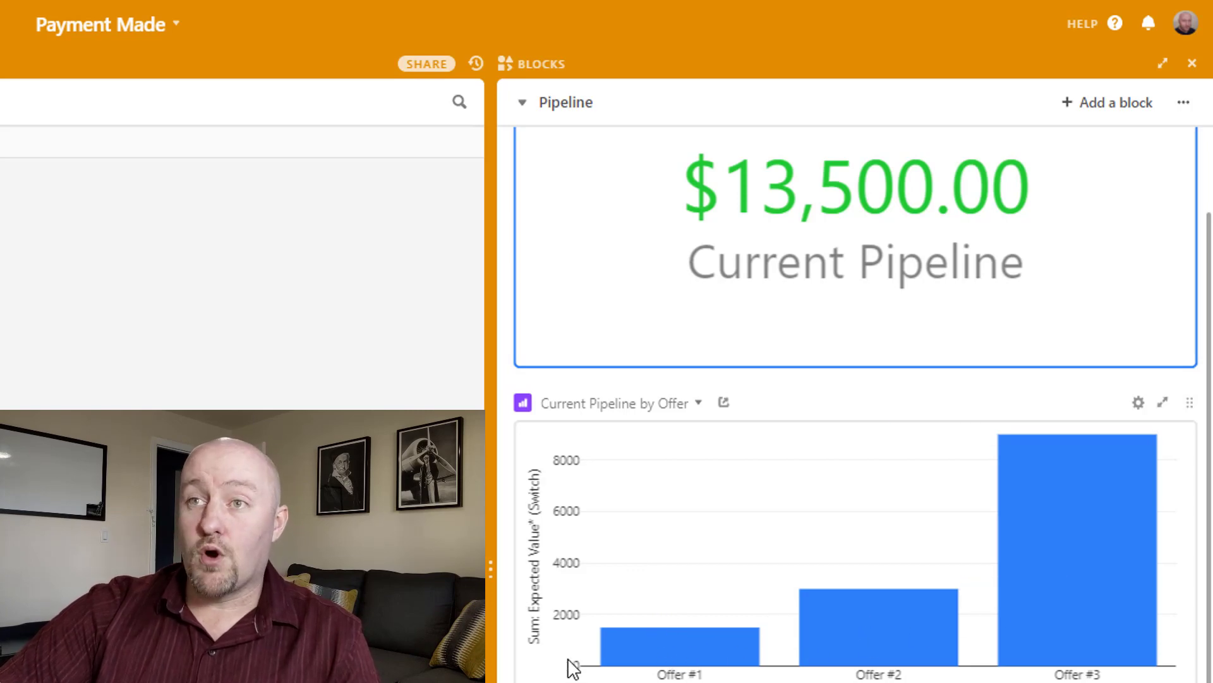
{"action": "mouse_move", "coordinate": [1151, 601]}
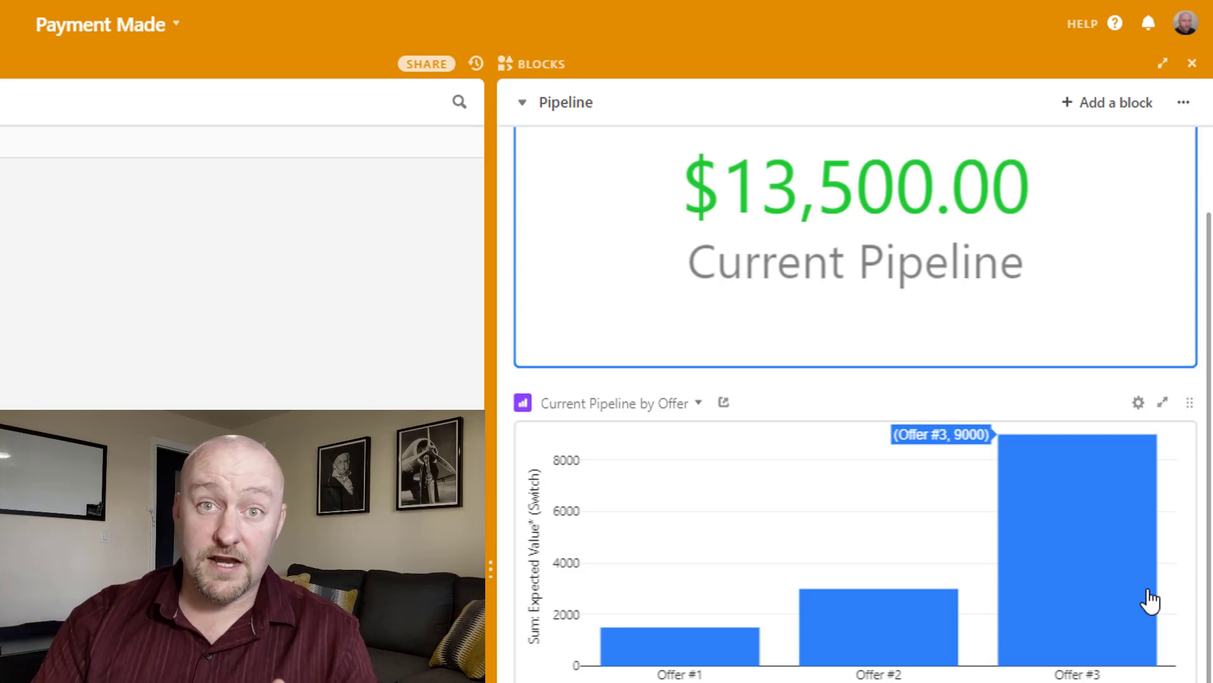
{"action": "mouse_move", "coordinate": [685, 660]}
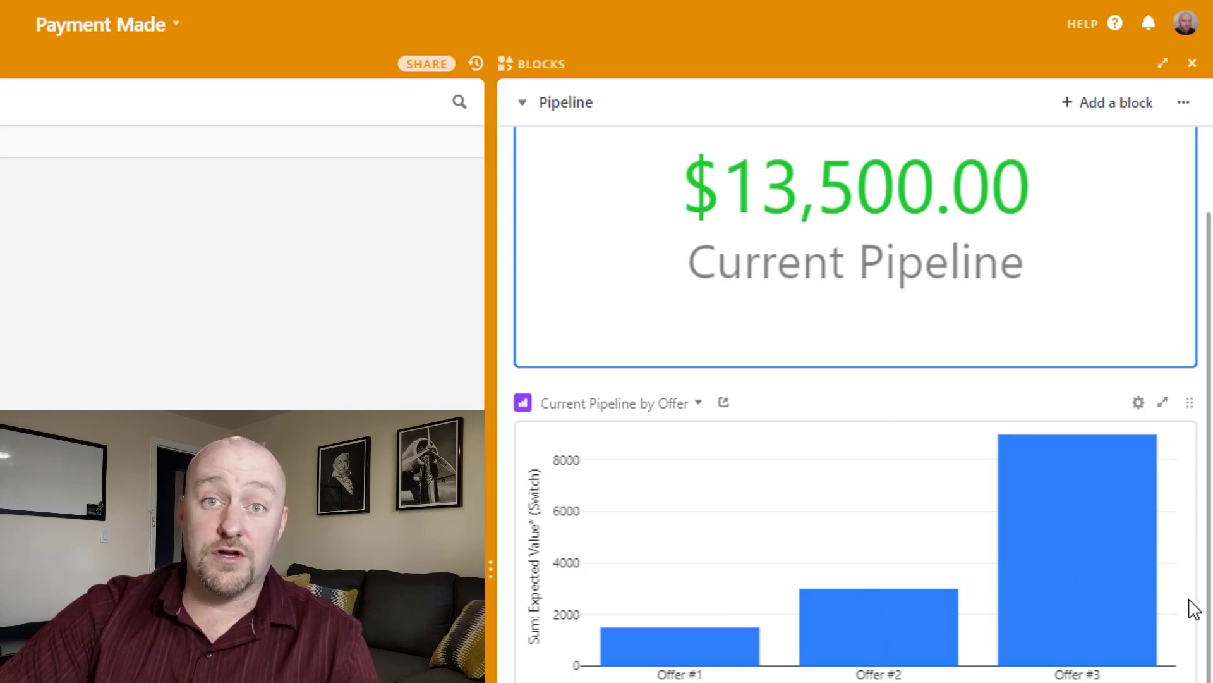
{"action": "scroll", "coordinate": [1049, 619], "scroll_direction": "down", "scroll_amount": 1}
{"action": "scroll", "coordinate": [1023, 629], "scroll_direction": "down", "scroll_amount": 3}
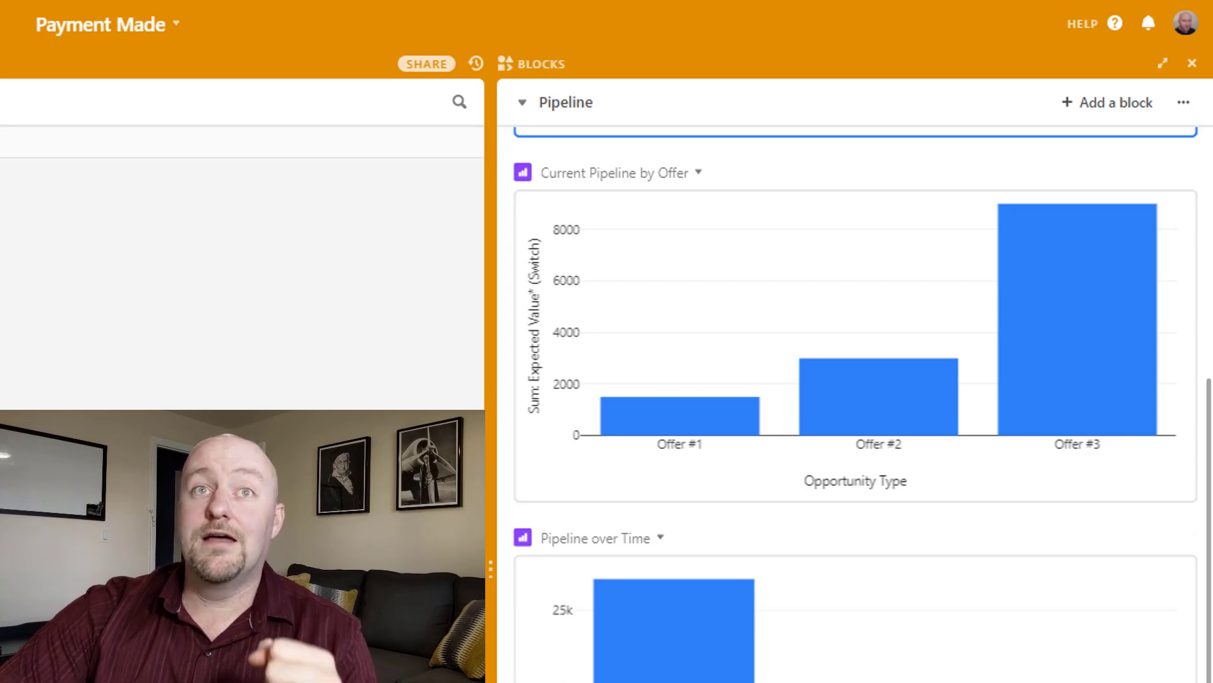
{"action": "scroll", "coordinate": [826, 596], "scroll_direction": "up", "scroll_amount": 5}
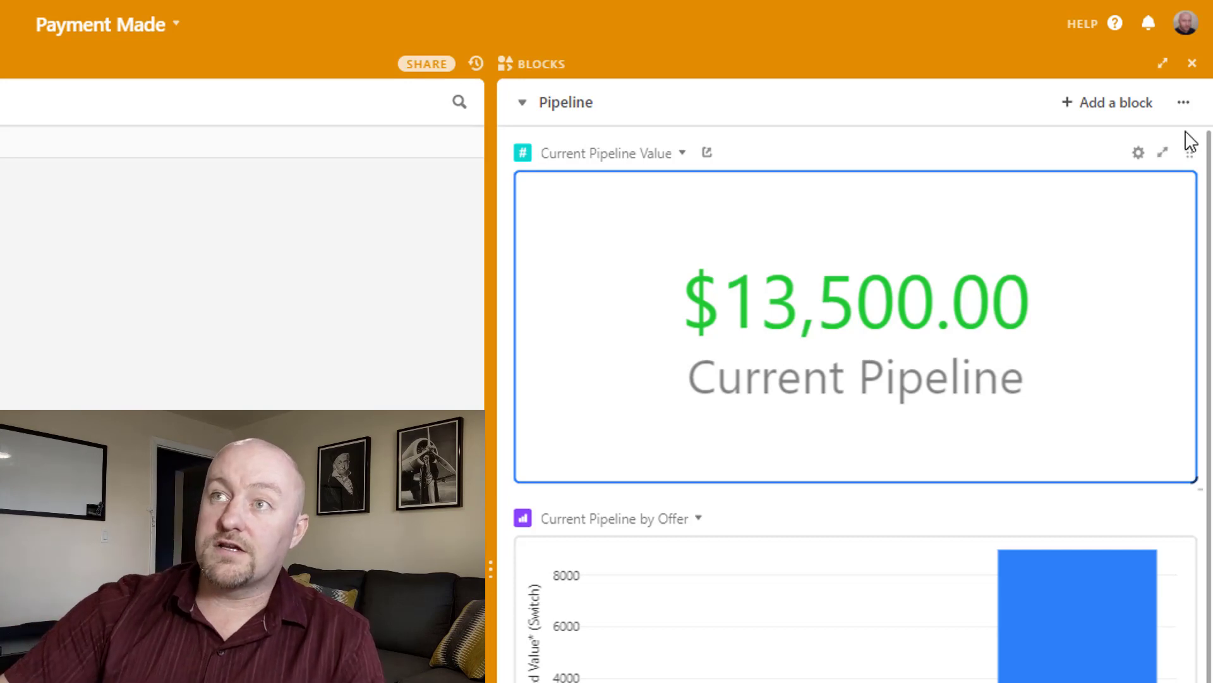
Check the Current Pipeline summary's data source in its settings, then view the block full screen
{"action": "left_click", "coordinate": [1139, 154]}
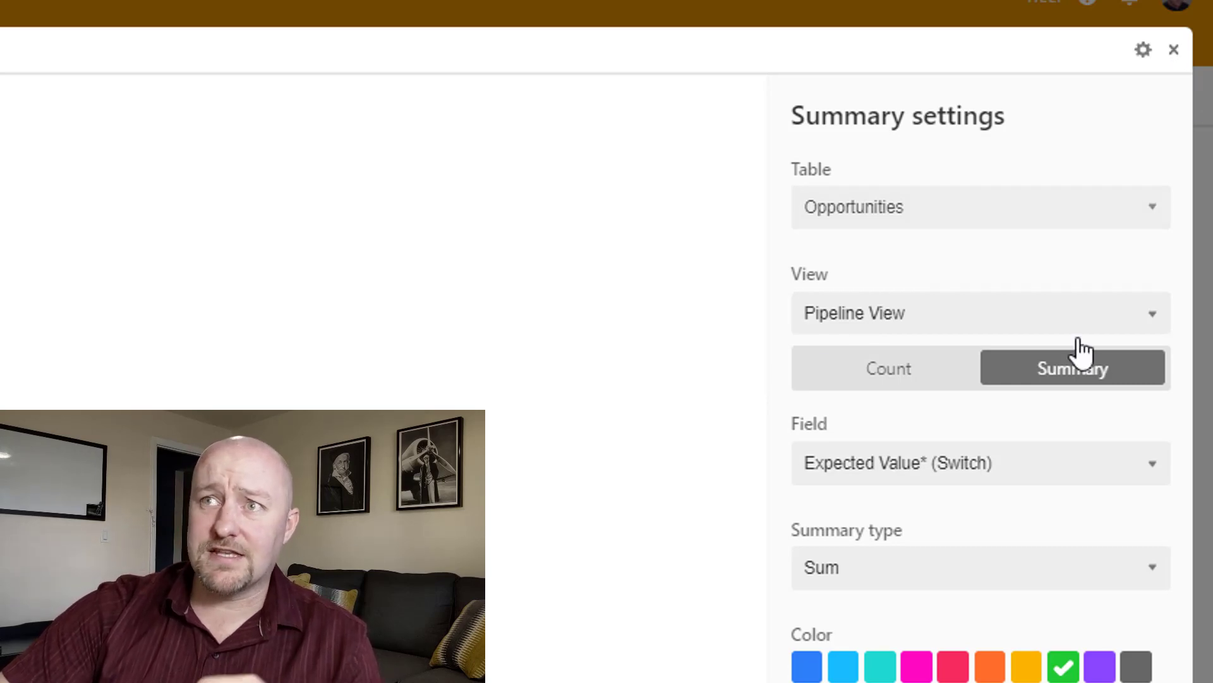
{"action": "left_click", "coordinate": [1173, 55]}
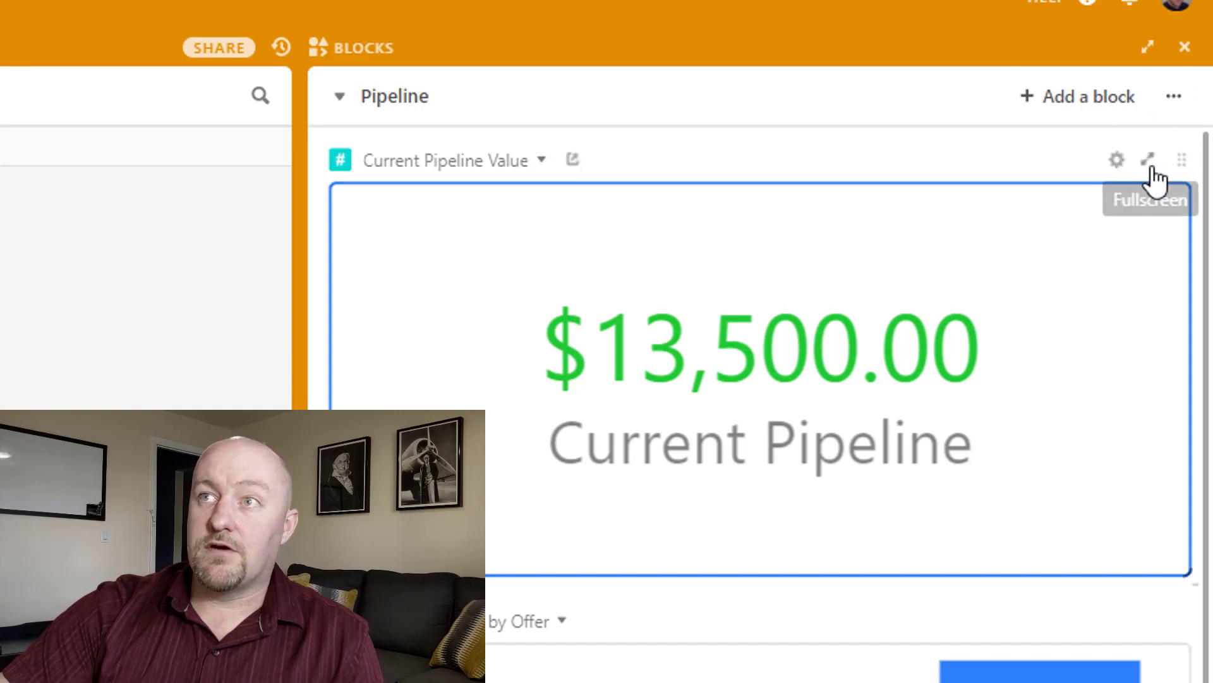
{"action": "left_click", "coordinate": [1116, 159]}
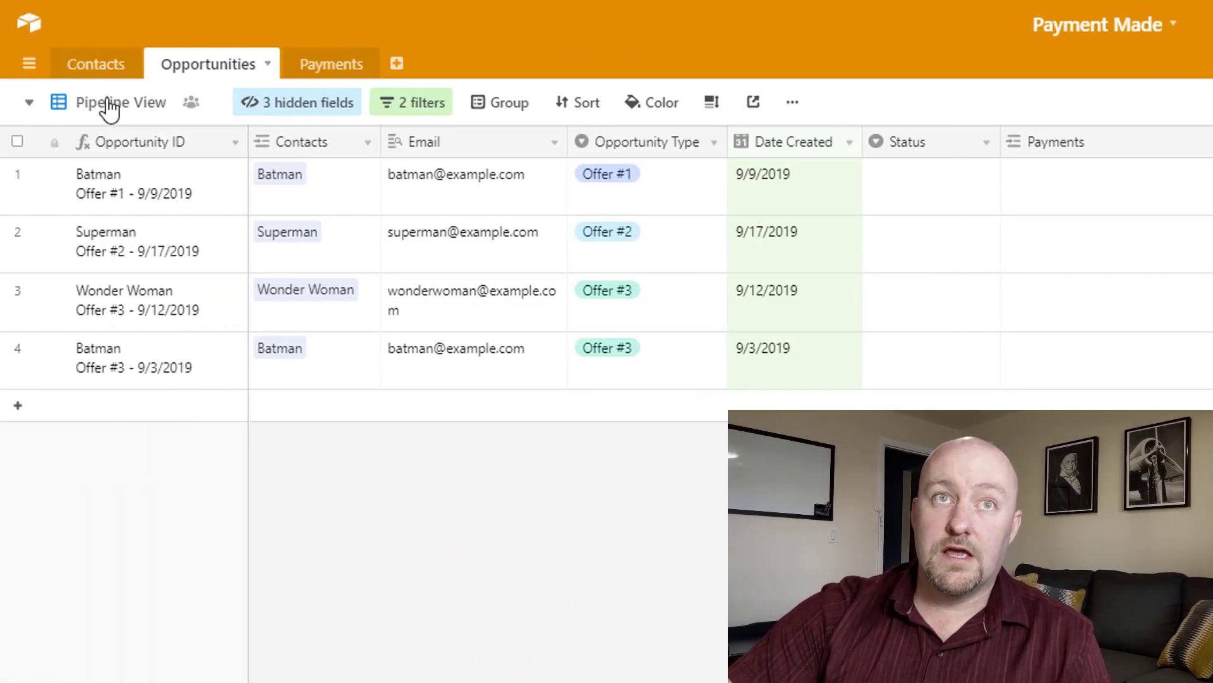
Switch the Opportunities table to the All Records view and scroll through its records
{"action": "left_click", "coordinate": [108, 105]}
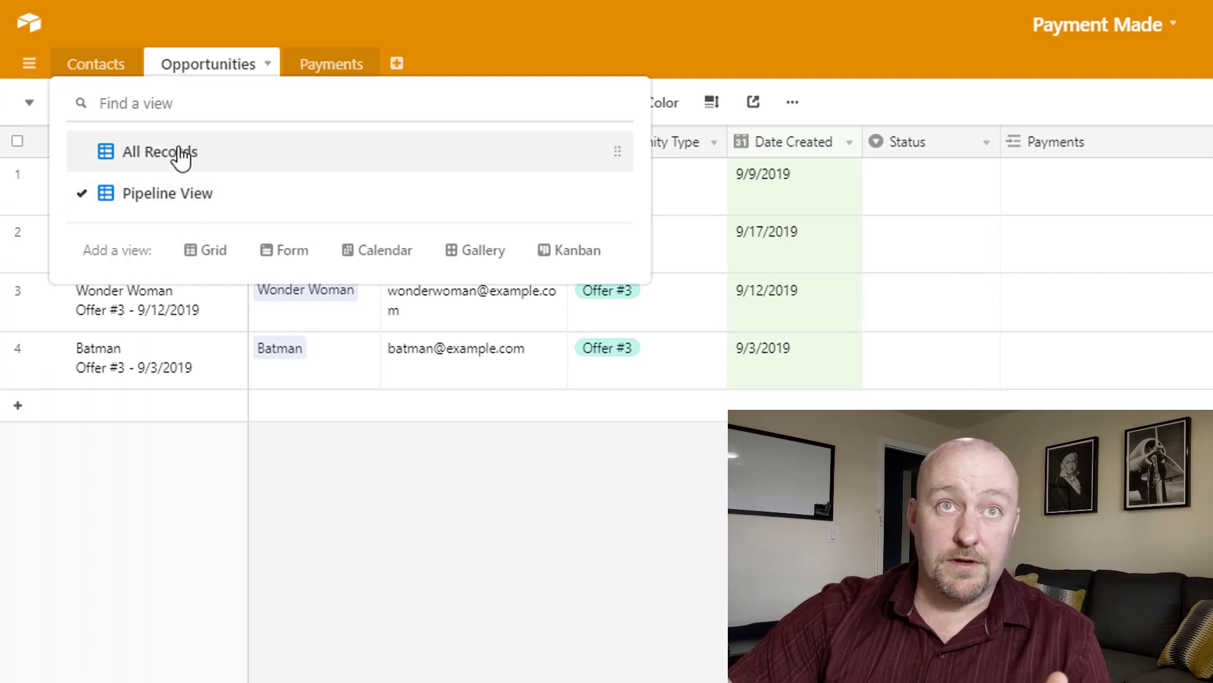
{"action": "left_click", "coordinate": [180, 154]}
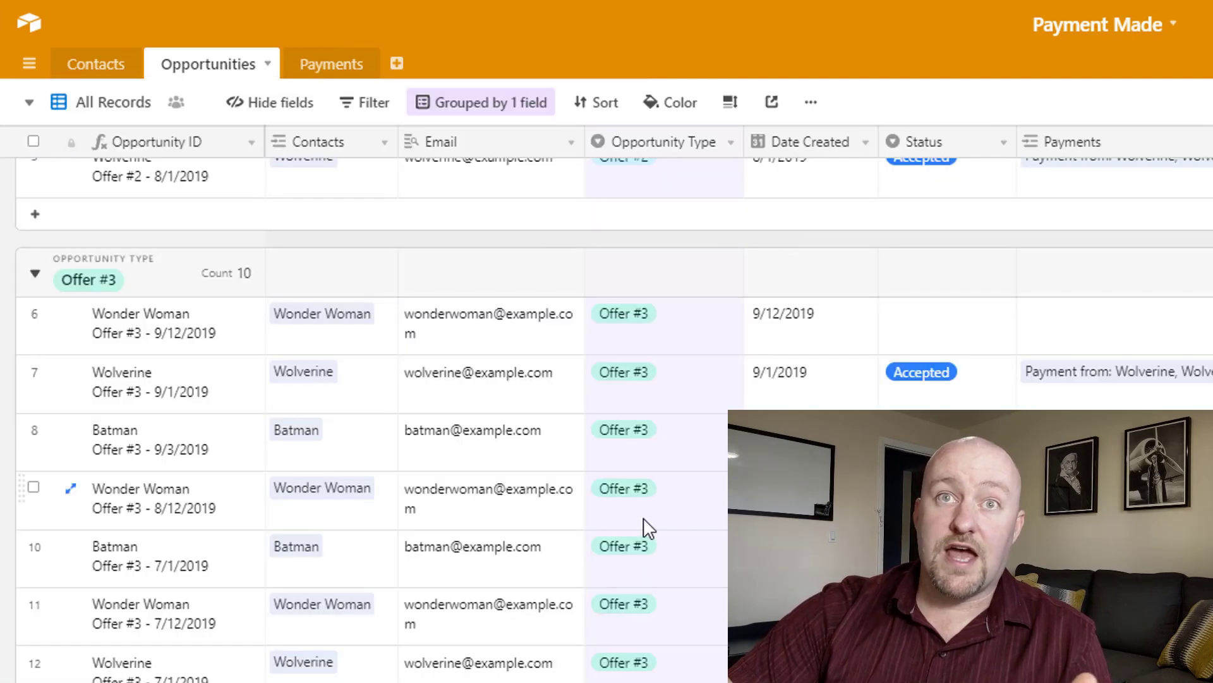
{"action": "scroll", "coordinate": [642, 524], "scroll_direction": "up", "scroll_amount": 5}
{"action": "scroll", "coordinate": [563, 618], "scroll_direction": "down", "scroll_amount": 6}
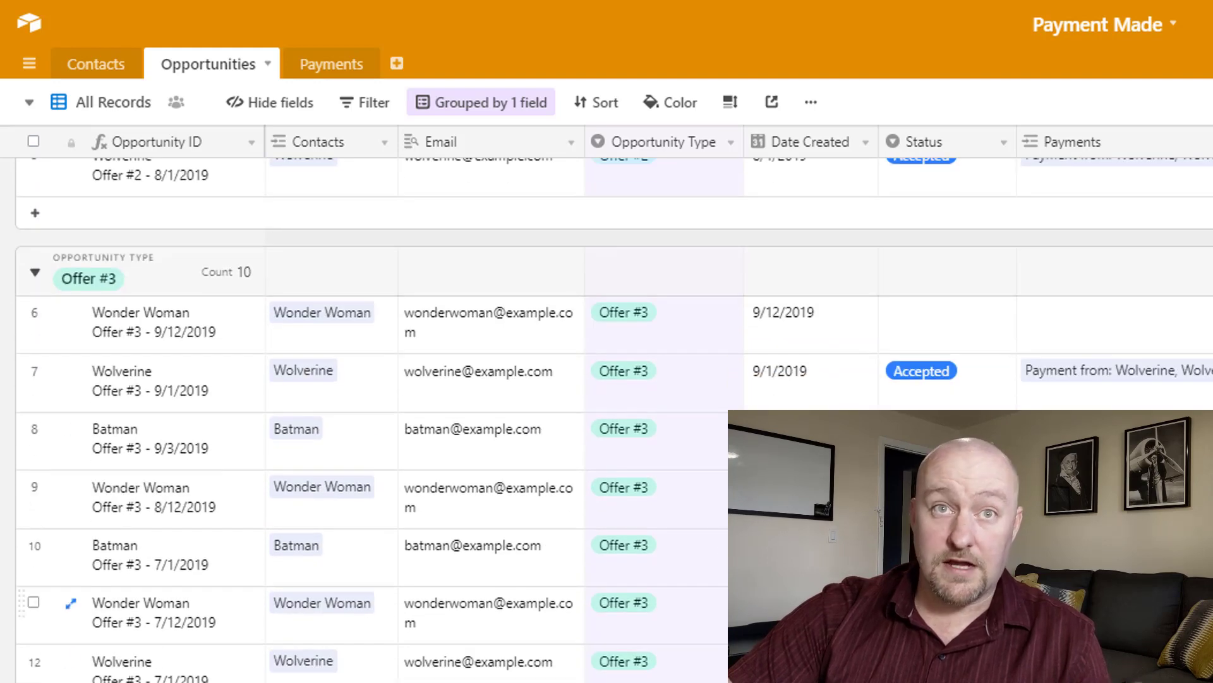
{"action": "scroll", "coordinate": [382, 273], "scroll_direction": "up", "scroll_amount": 5}
Return to the Pipeline View and inspect its 2 filters
{"action": "left_click", "coordinate": [120, 111]}
{"action": "left_click", "coordinate": [176, 196]}
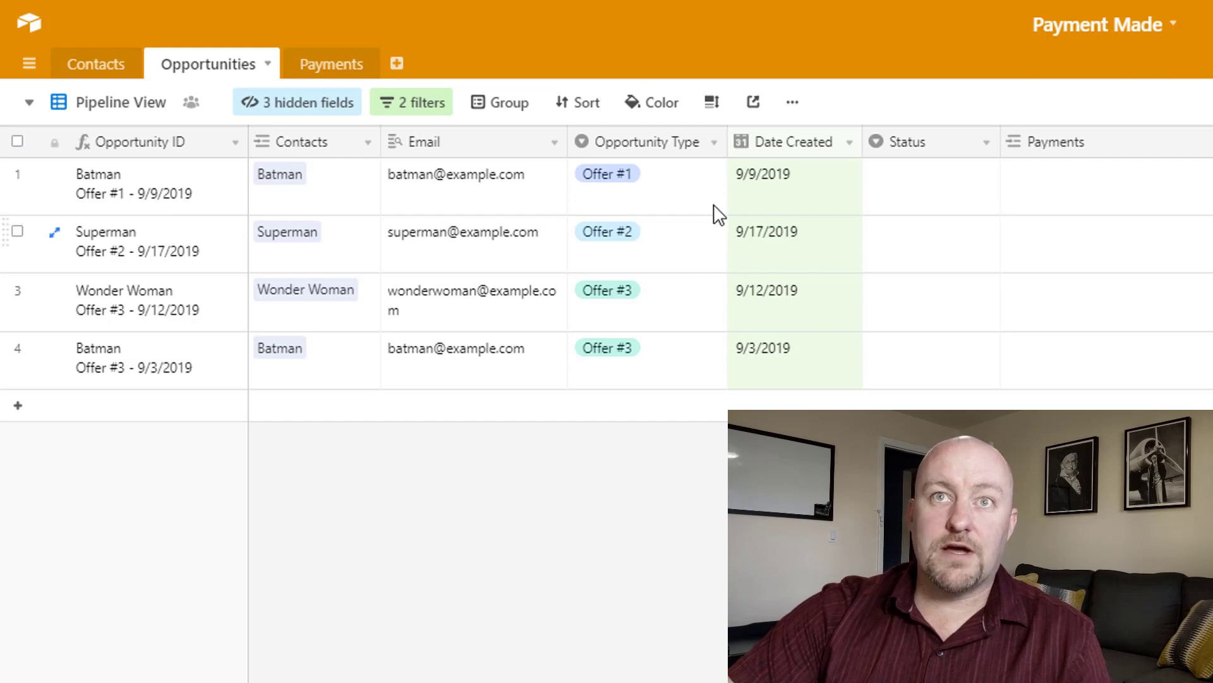
{"action": "left_click", "coordinate": [412, 103]}
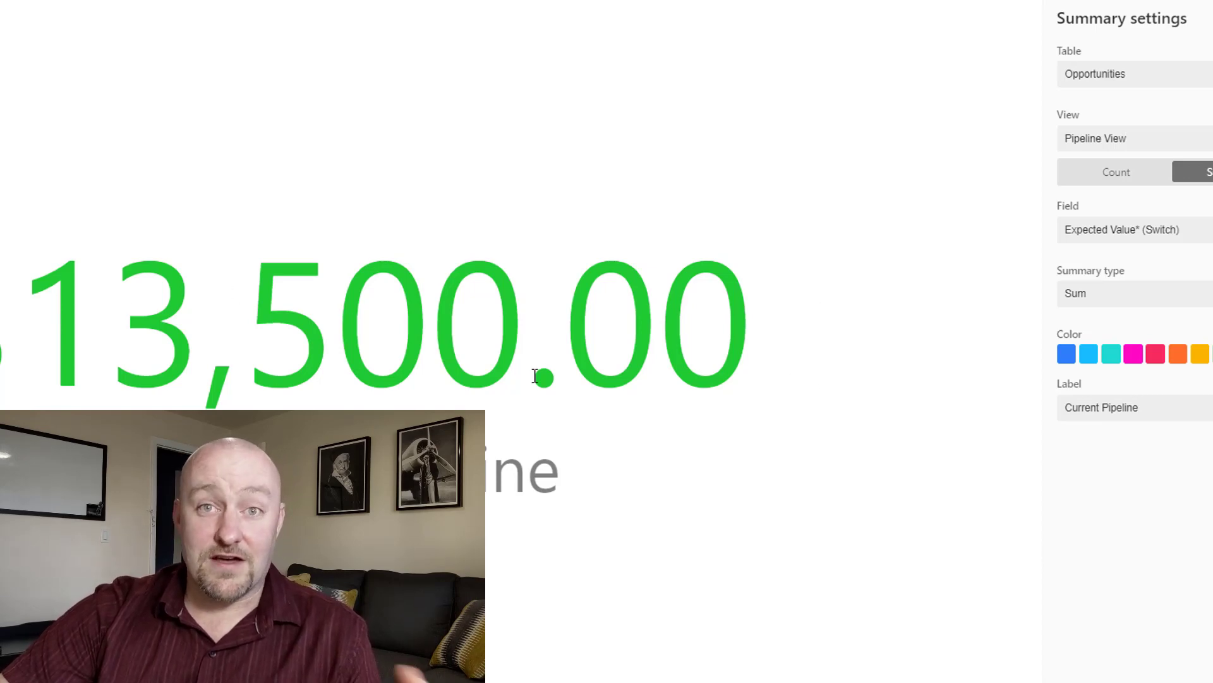
{"action": "left_click", "coordinate": [1095, 142]}
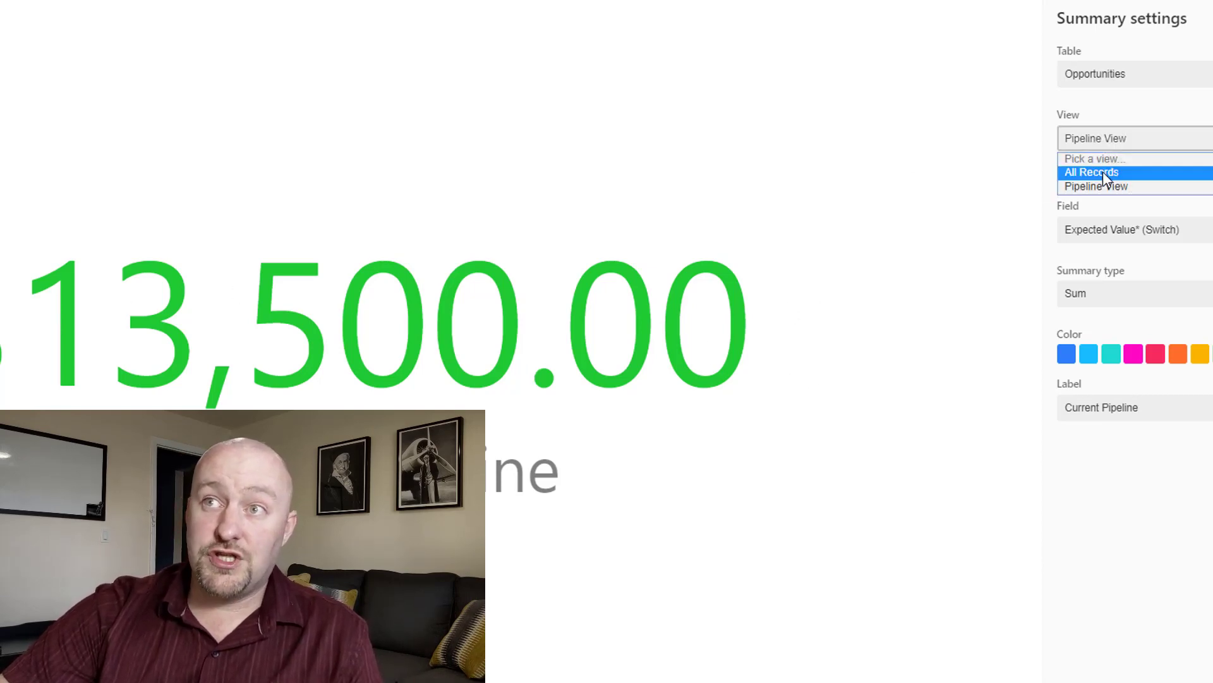
{"action": "left_click", "coordinate": [1102, 172]}
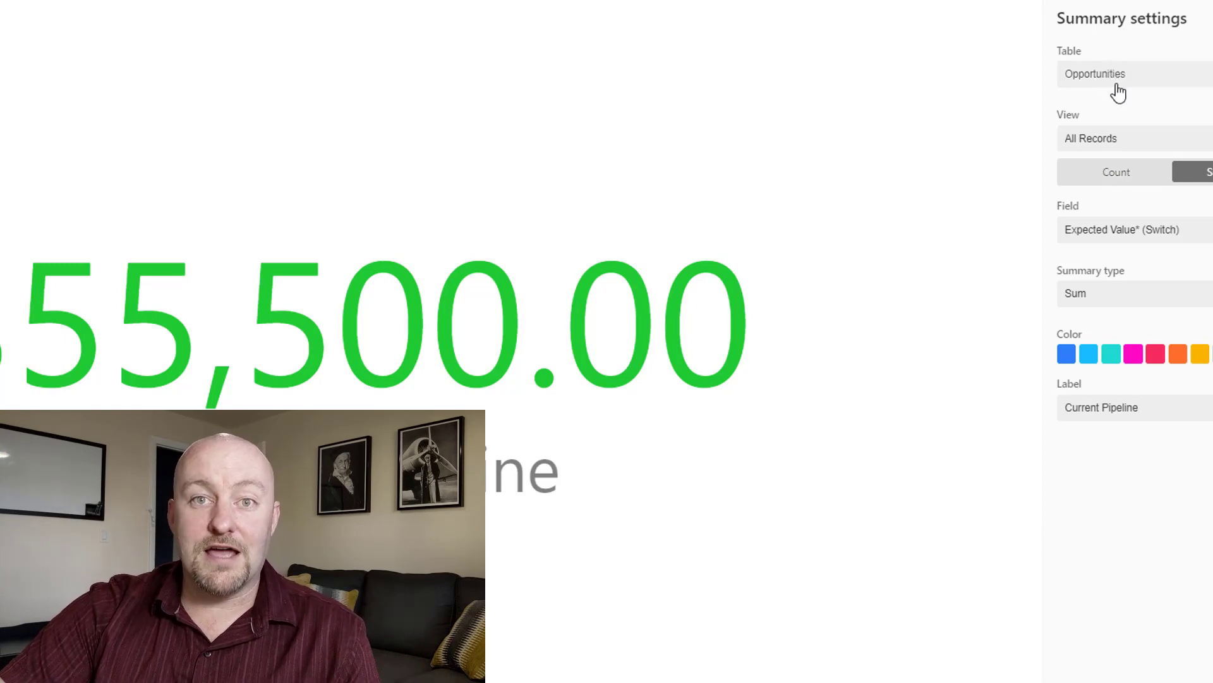
{"action": "left_click", "coordinate": [1131, 138]}
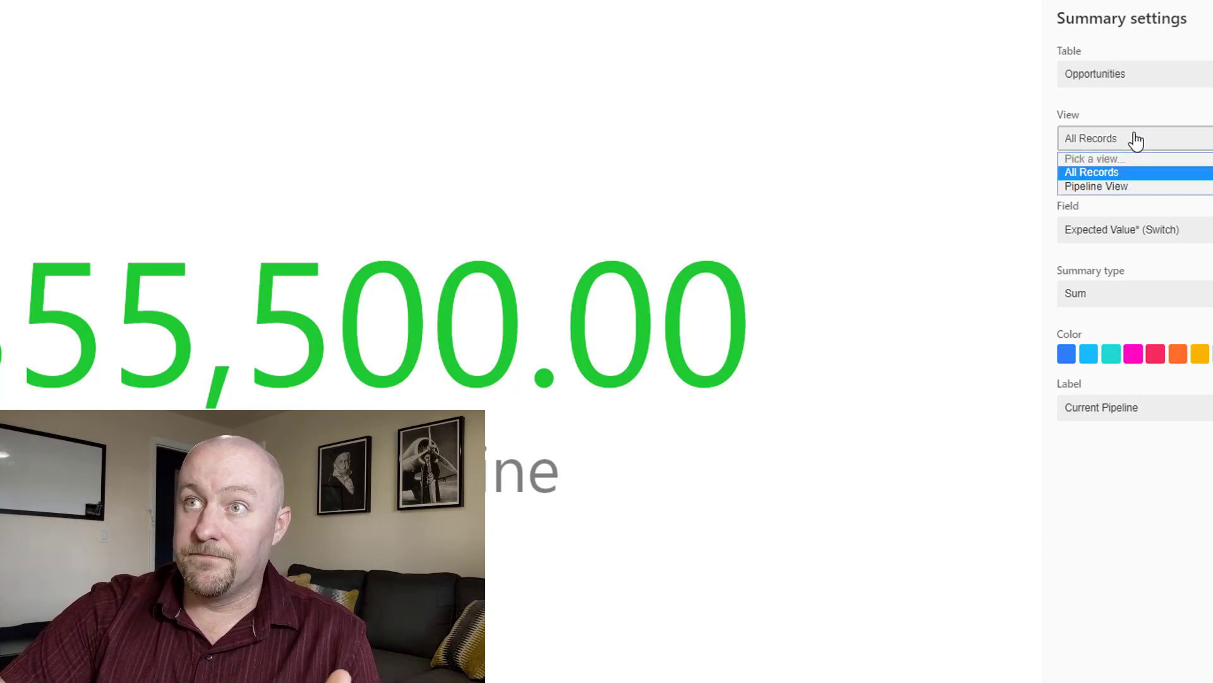
{"action": "left_click", "coordinate": [1128, 185]}
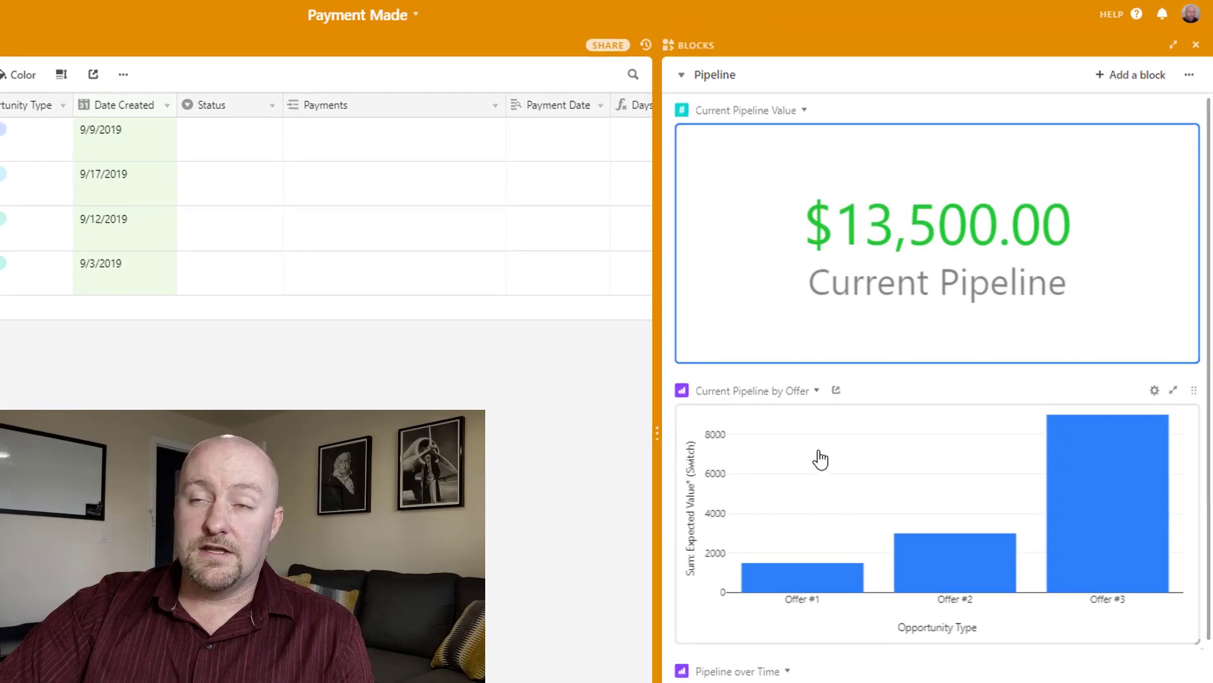
Scroll down the Pipeline panel to the Current Pipeline by Offer chart and bring up its settings
{"action": "scroll", "coordinate": [820, 459], "scroll_direction": "down", "scroll_amount": 2}
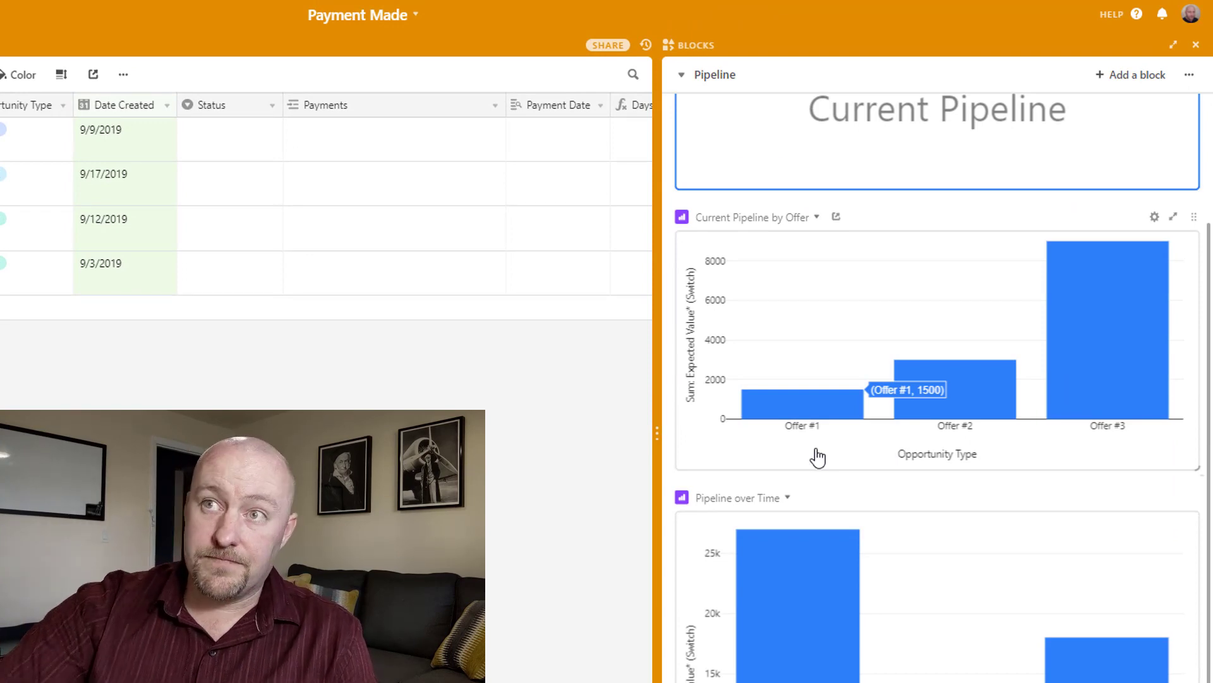
{"action": "left_click", "coordinate": [1154, 216]}
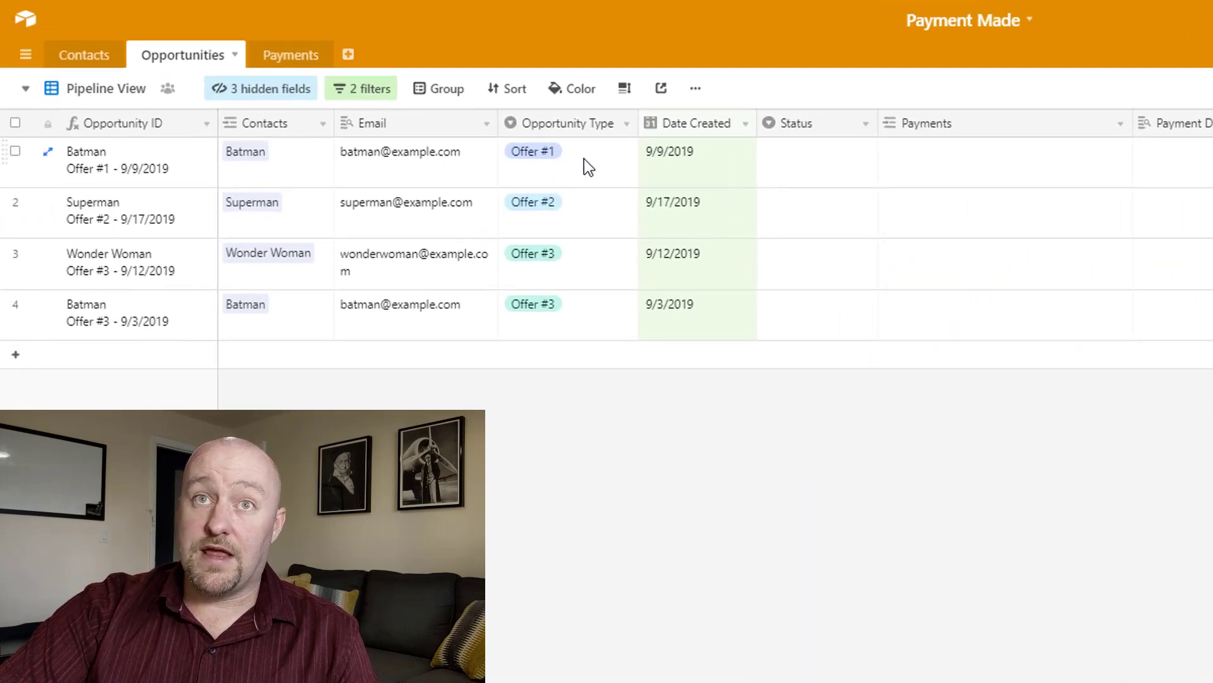
Point out row 1's Offer #1 type and review the chart's X-axis and Y-axis settings
{"action": "left_click", "coordinate": [584, 158]}
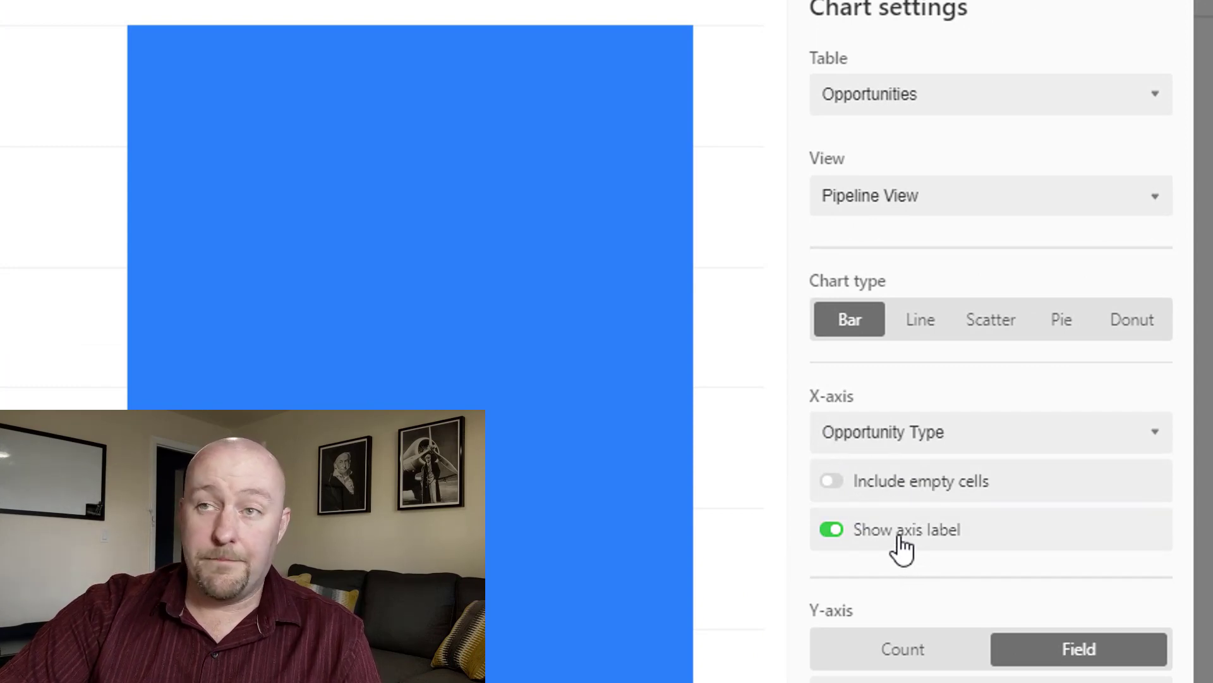
{"action": "scroll", "coordinate": [1021, 385], "scroll_direction": "down", "scroll_amount": 4}
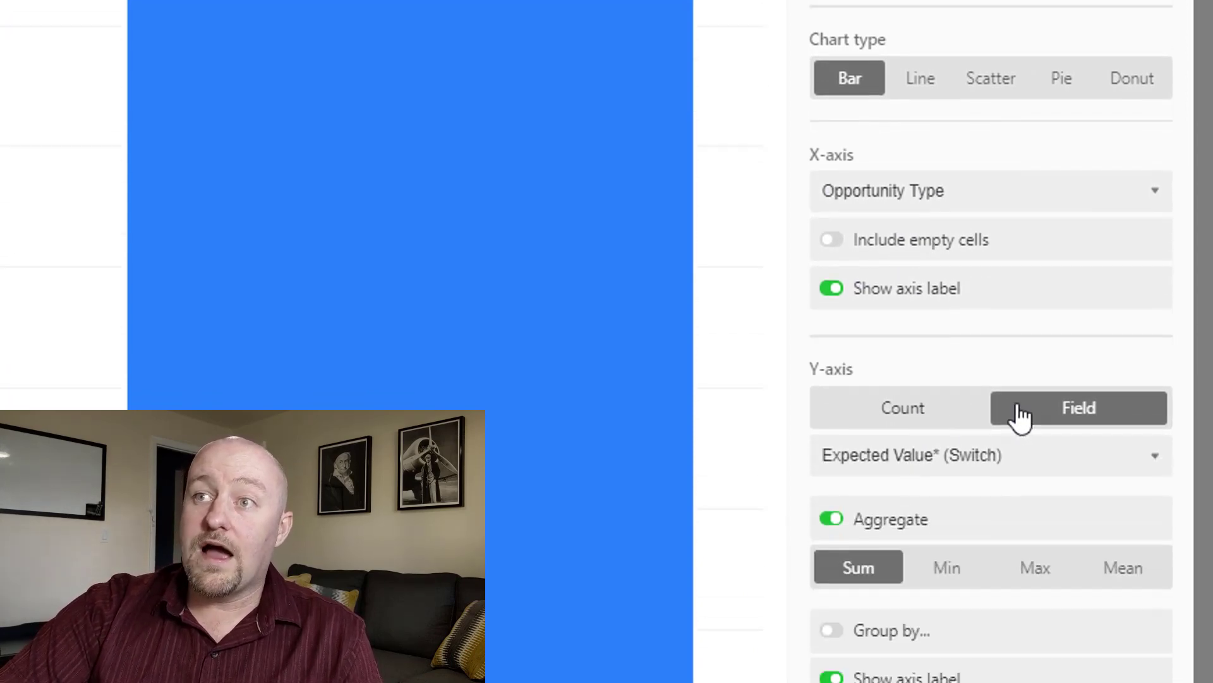
{"action": "scroll", "coordinate": [1011, 354], "scroll_direction": "down", "scroll_amount": 3}
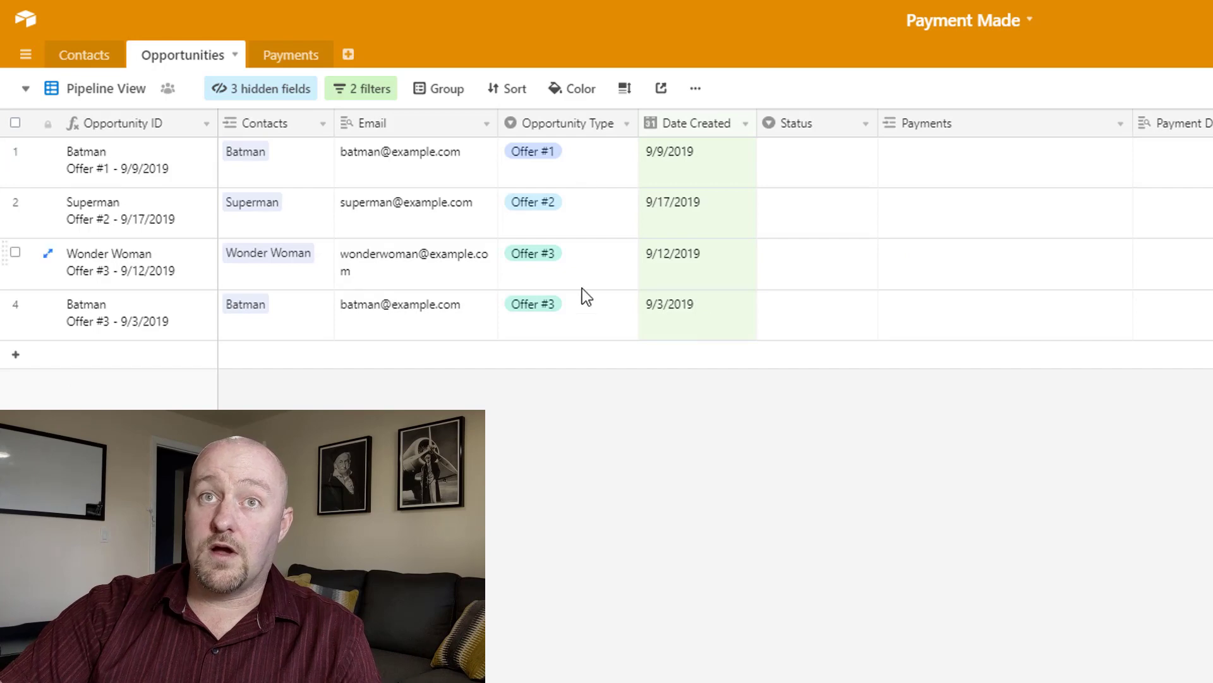
Examine the Offer #3 Opportunity Type cells of the third and fourth opportunities
{"action": "left_click", "coordinate": [588, 268]}
{"action": "left_click", "coordinate": [591, 316]}
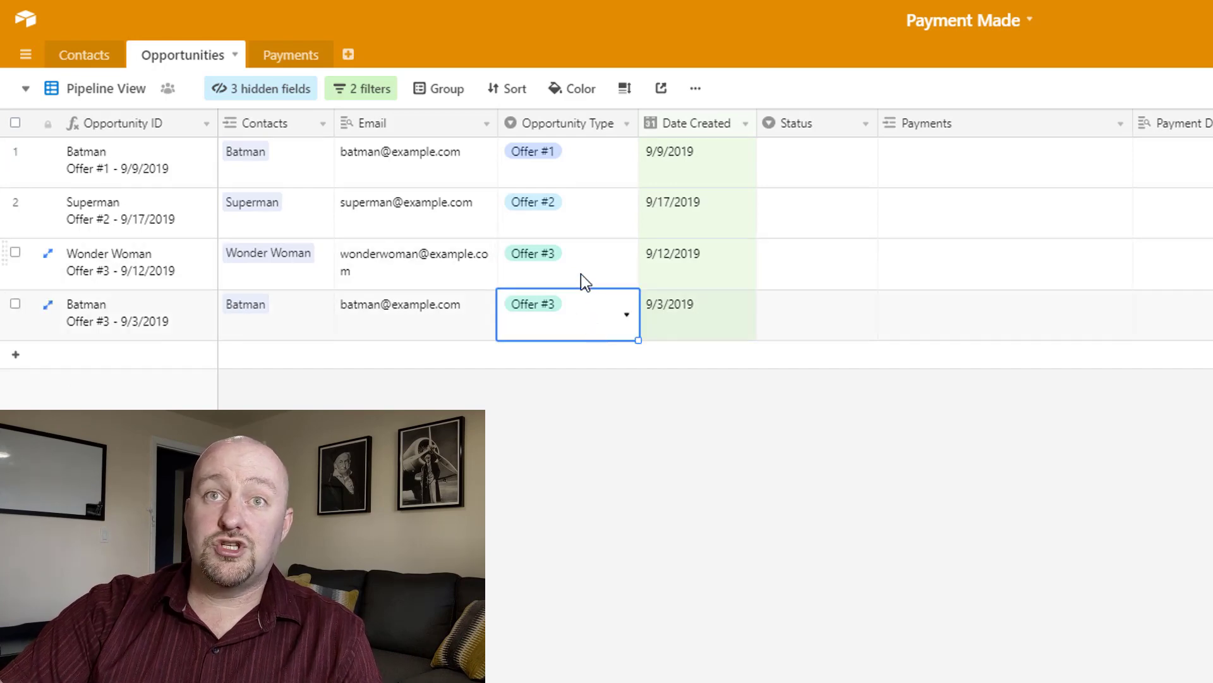
{"action": "left_click", "coordinate": [581, 276]}
{"action": "left_click", "coordinate": [582, 310]}
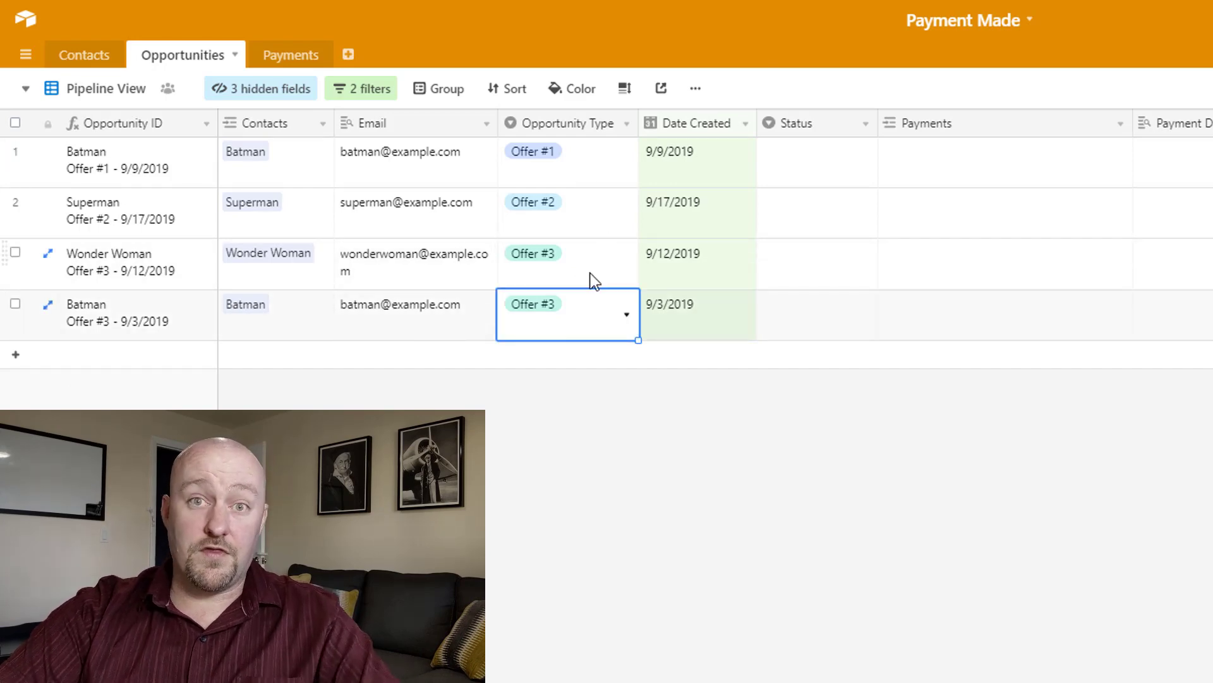
{"action": "key", "text": "Right"}
{"action": "key", "text": "Right"}
{"action": "key", "text": "Right"}
{"action": "key", "text": "Right"}
{"action": "key", "text": "Right"}
{"action": "key", "text": "Right"}
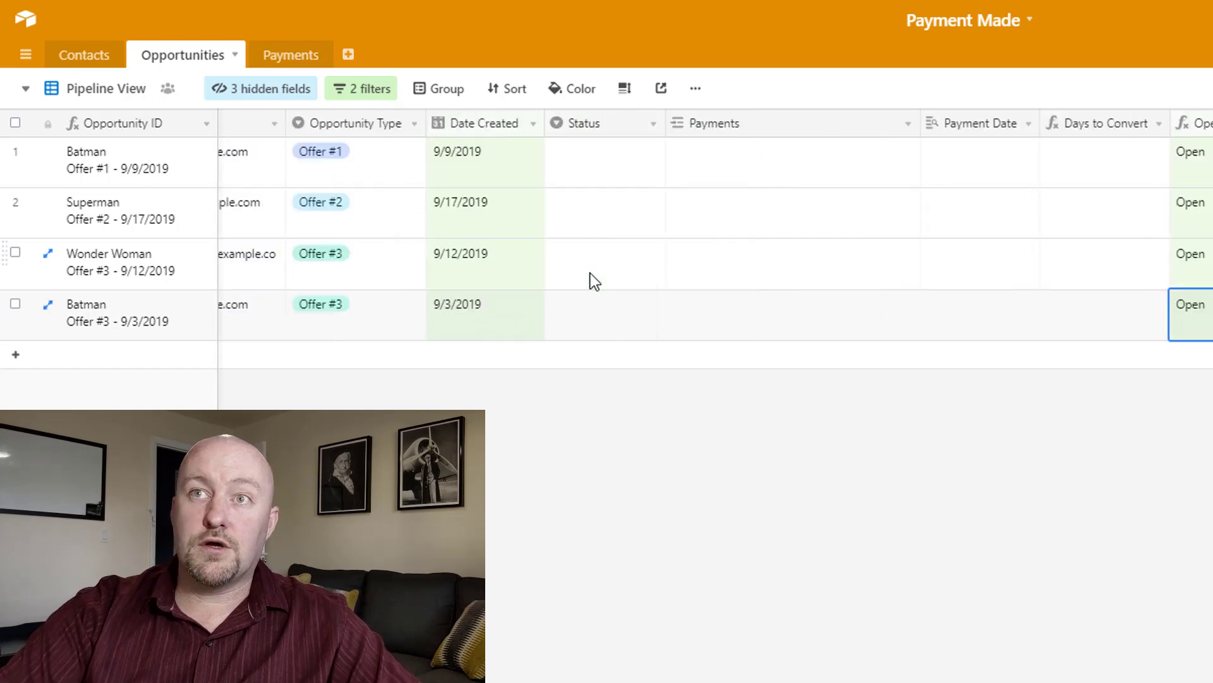
{"action": "key", "text": "Left"}
{"action": "key", "text": "Left"}
{"action": "key", "text": "Left"}
{"action": "key", "text": "Left"}
{"action": "key", "text": "Left"}
{"action": "key", "text": "Left"}
{"action": "key", "text": "Left"}
{"action": "key", "text": "Left"}
{"action": "key", "text": "Left"}
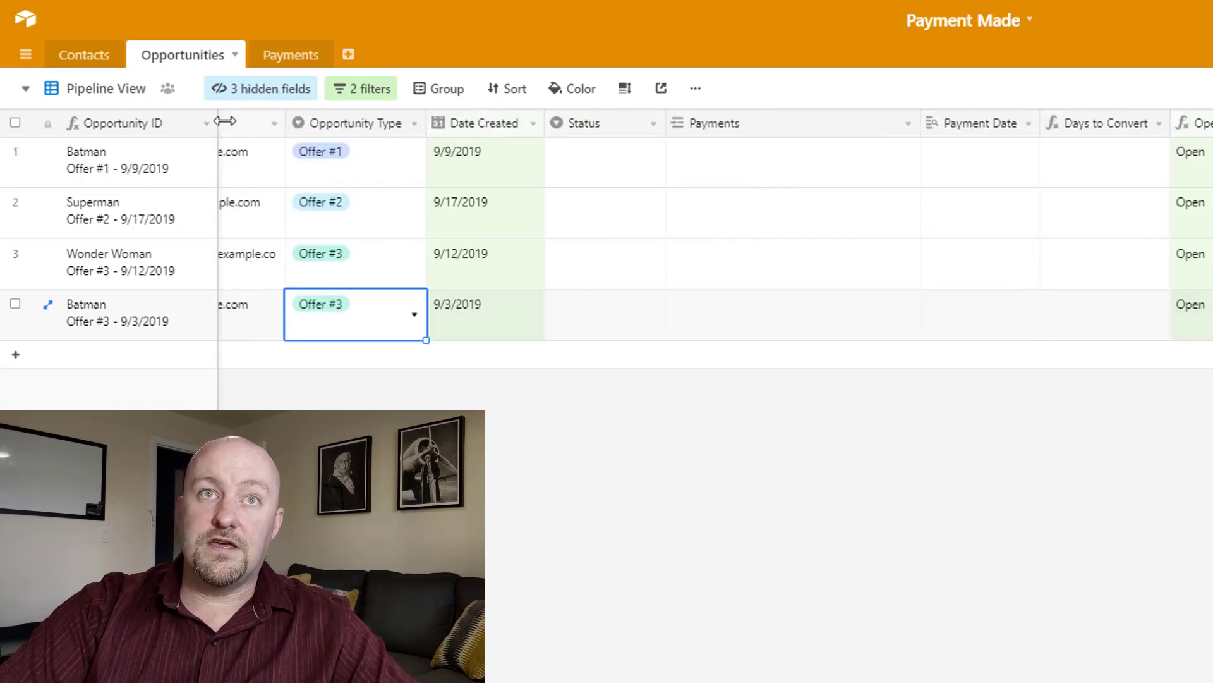
{"action": "left_click", "coordinate": [122, 95]}
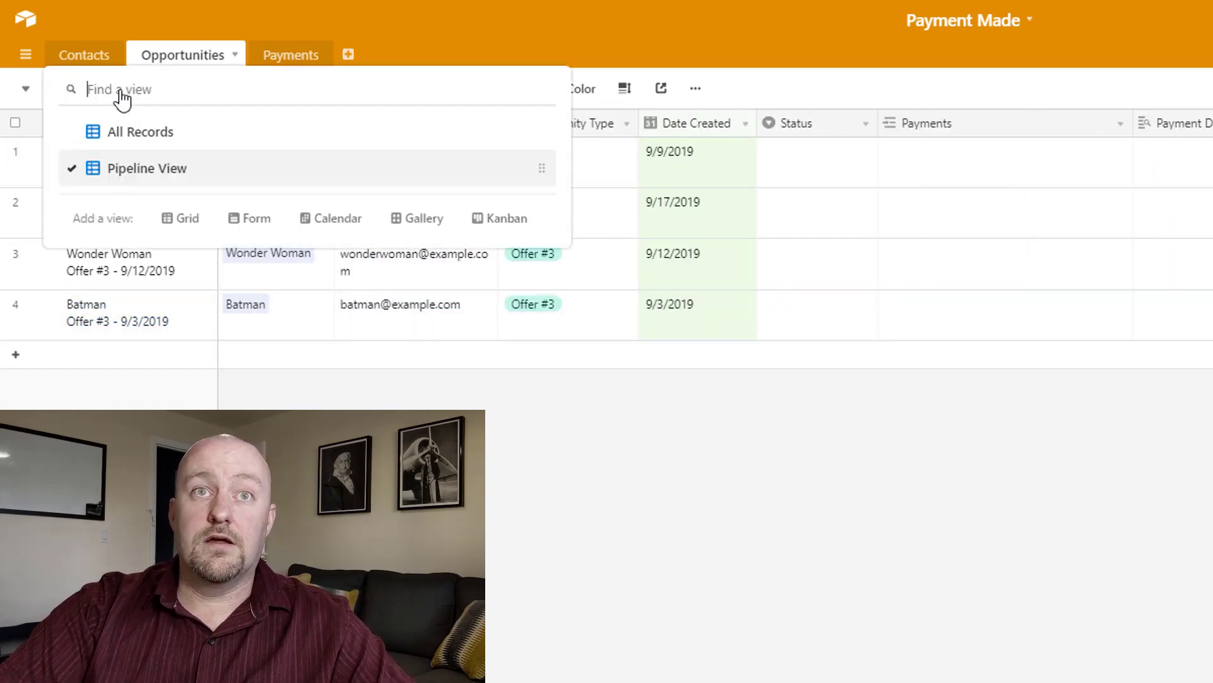
{"action": "left_click", "coordinate": [436, 13]}
Unhide the Expected Value* (Switch) field and move to its value in the 9/3/2019 row
{"action": "left_click", "coordinate": [268, 88]}
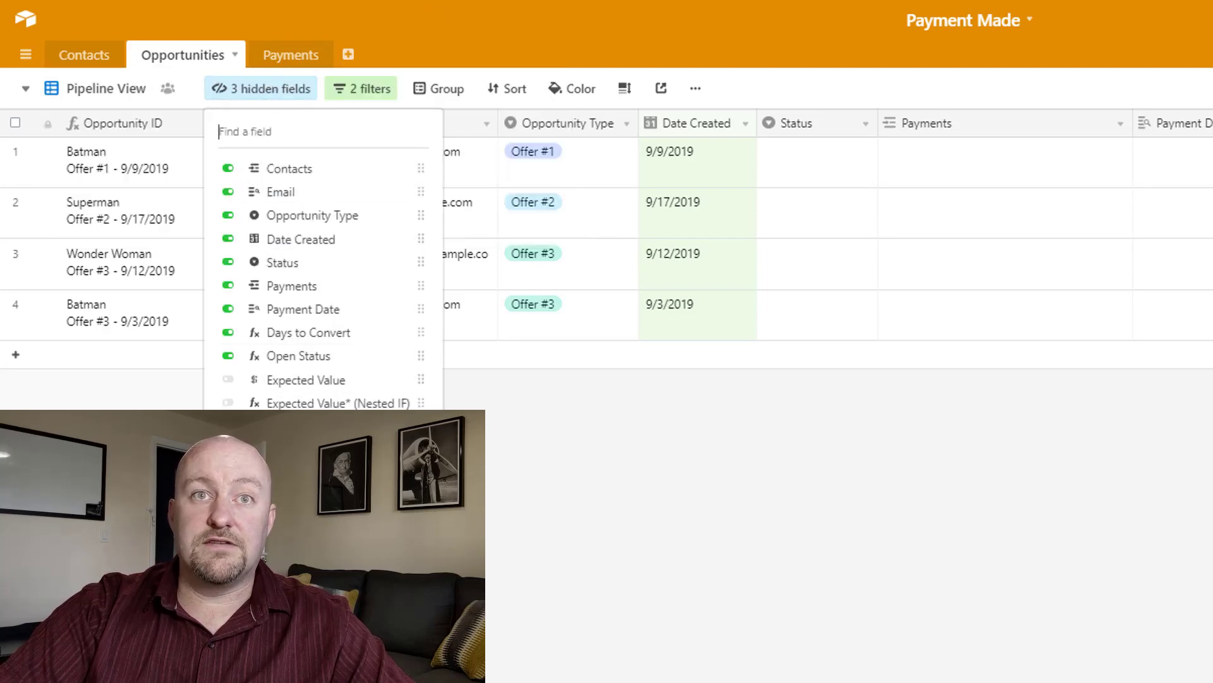
{"action": "left_click", "coordinate": [228, 402]}
{"action": "left_click", "coordinate": [680, 320]}
{"action": "left_click", "coordinate": [680, 320]}
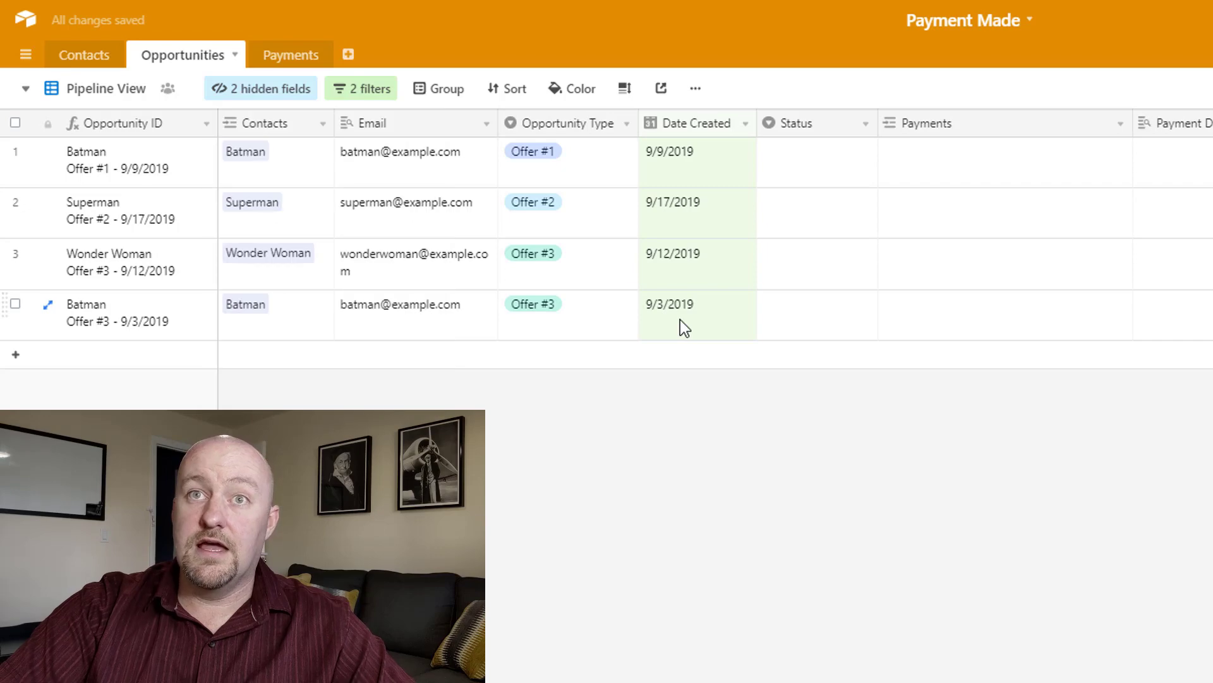
{"action": "key", "text": "Right"}
{"action": "key", "text": "Right"}
{"action": "key", "text": "Right"}
{"action": "key", "text": "Right"}
{"action": "key", "text": "Right"}
{"action": "key", "text": "Right"}
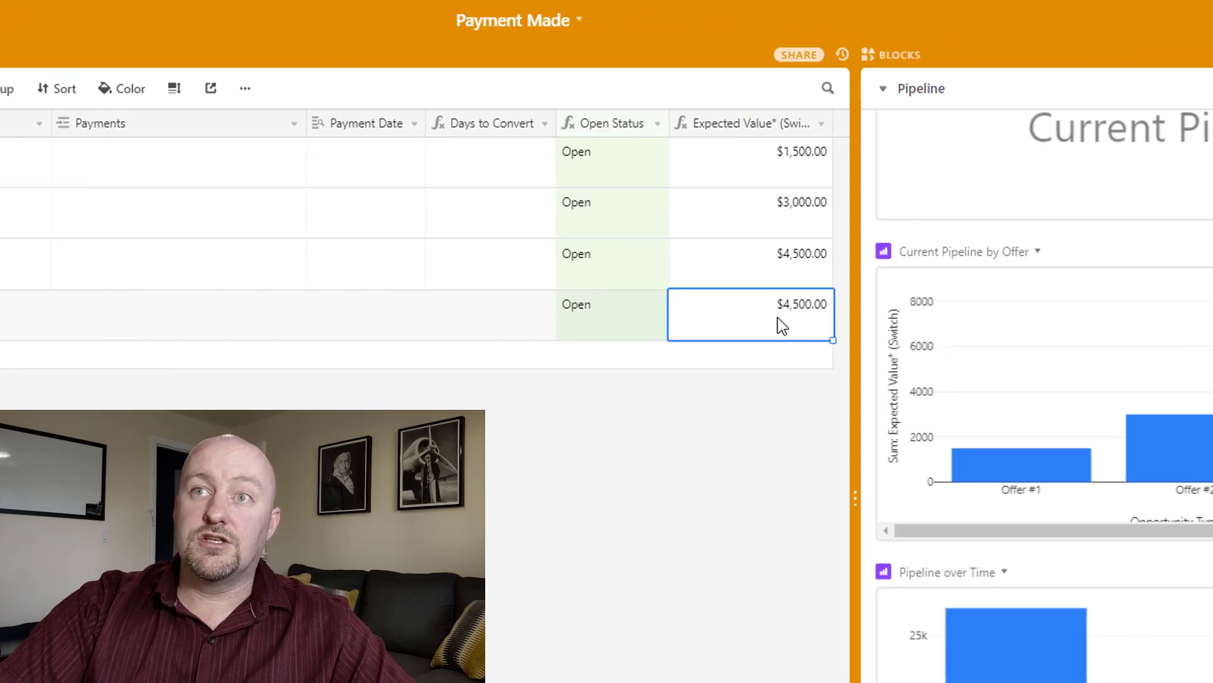
{"action": "mouse_move", "coordinate": [1077, 451]}
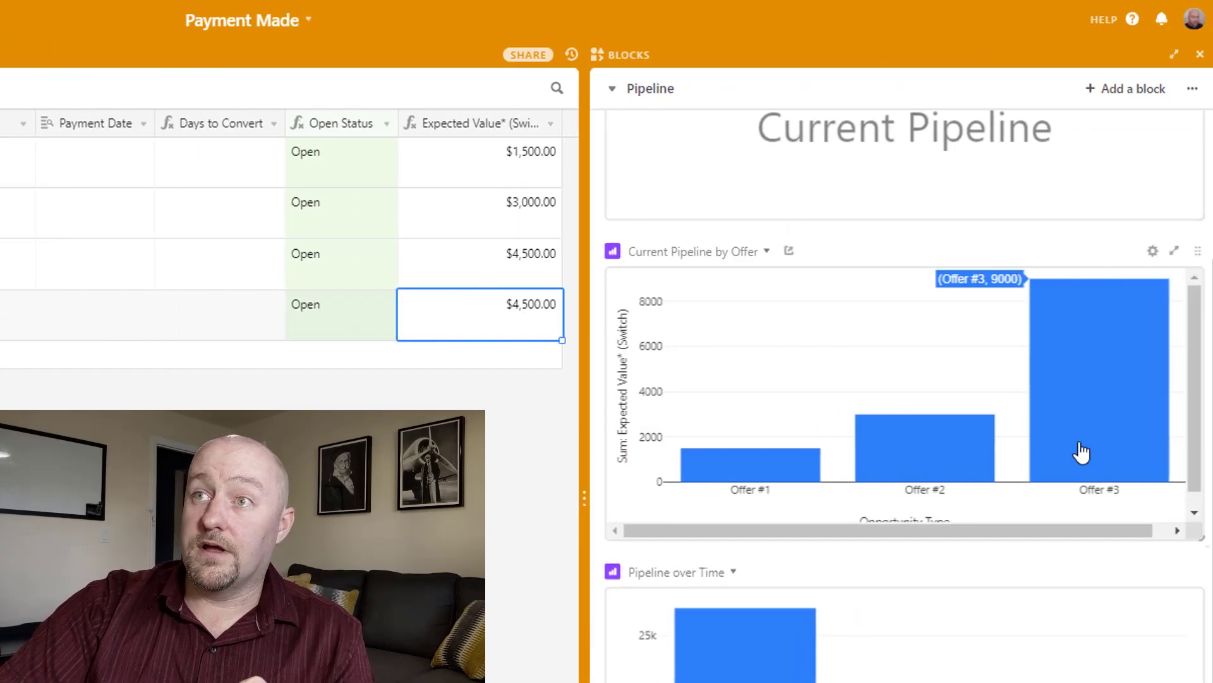
{"action": "left_click", "coordinate": [507, 268]}
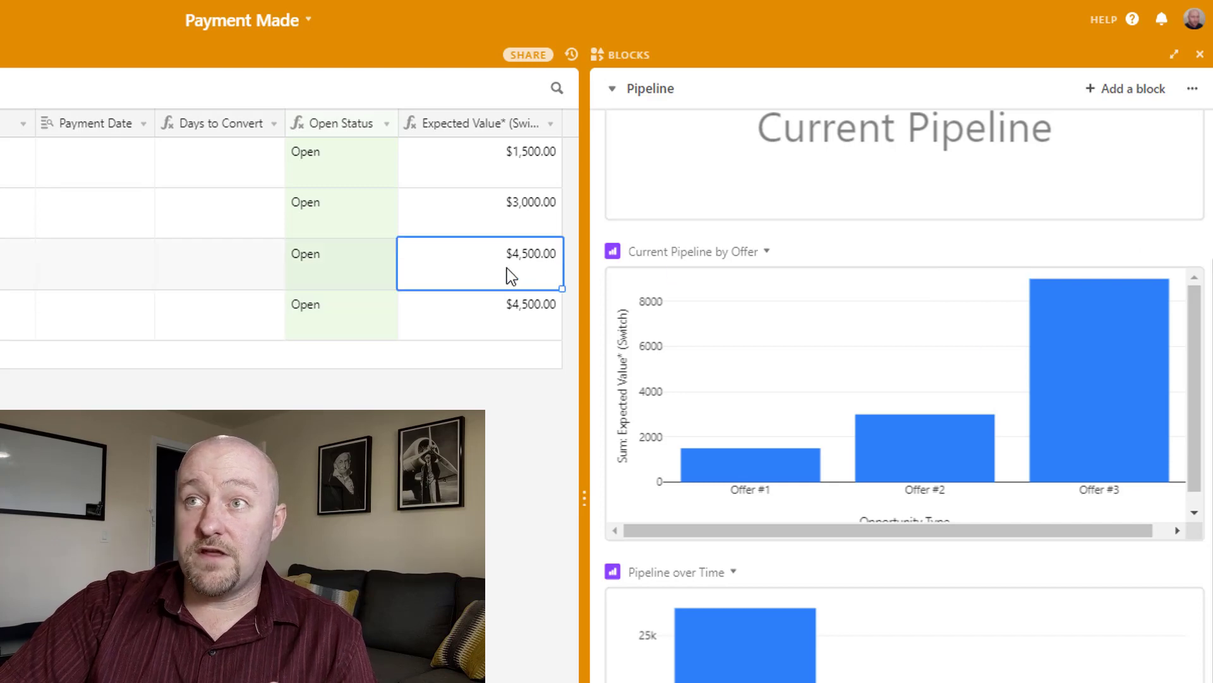
{"action": "left_click_drag", "start_coordinate": [491, 270], "coordinate": [484, 312]}
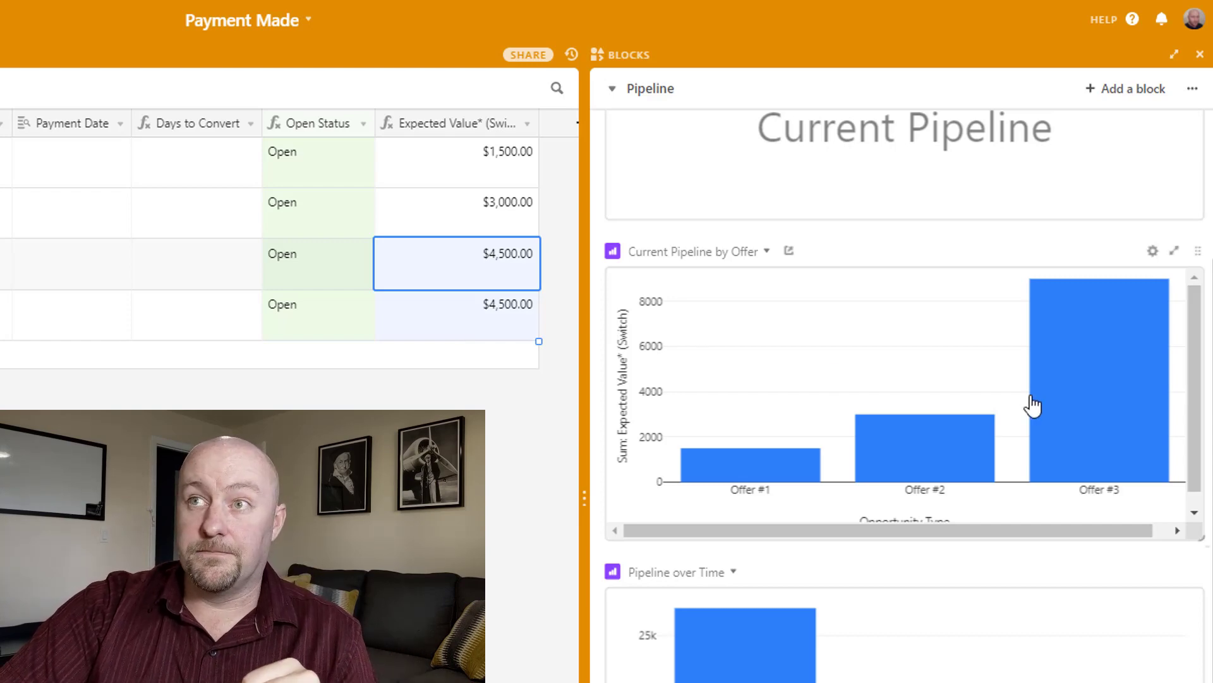
{"action": "mouse_move", "coordinate": [1098, 384]}
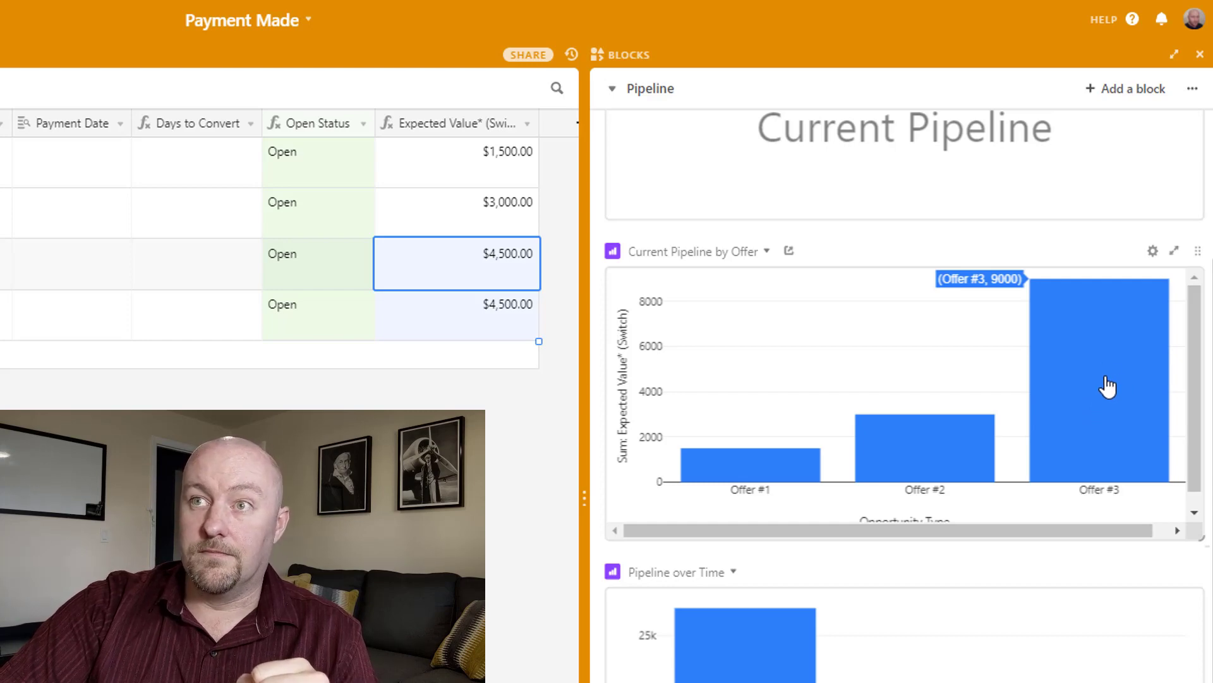
{"action": "left_click", "coordinate": [455, 225]}
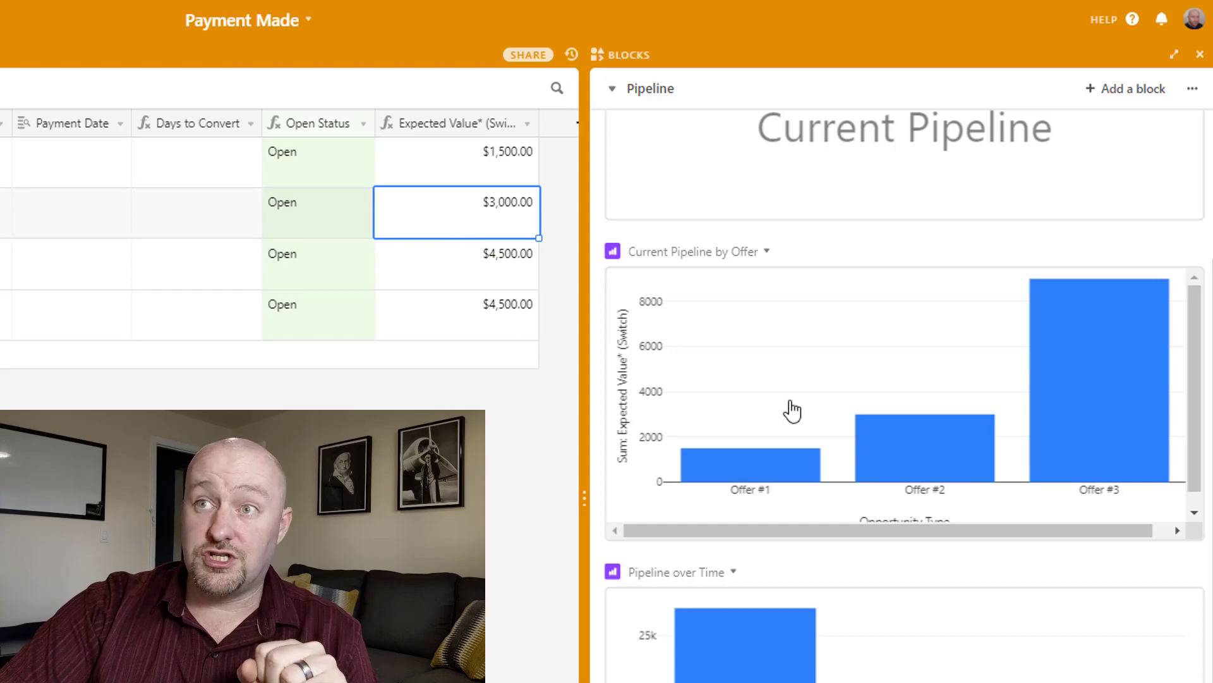
{"action": "mouse_move", "coordinate": [926, 454]}
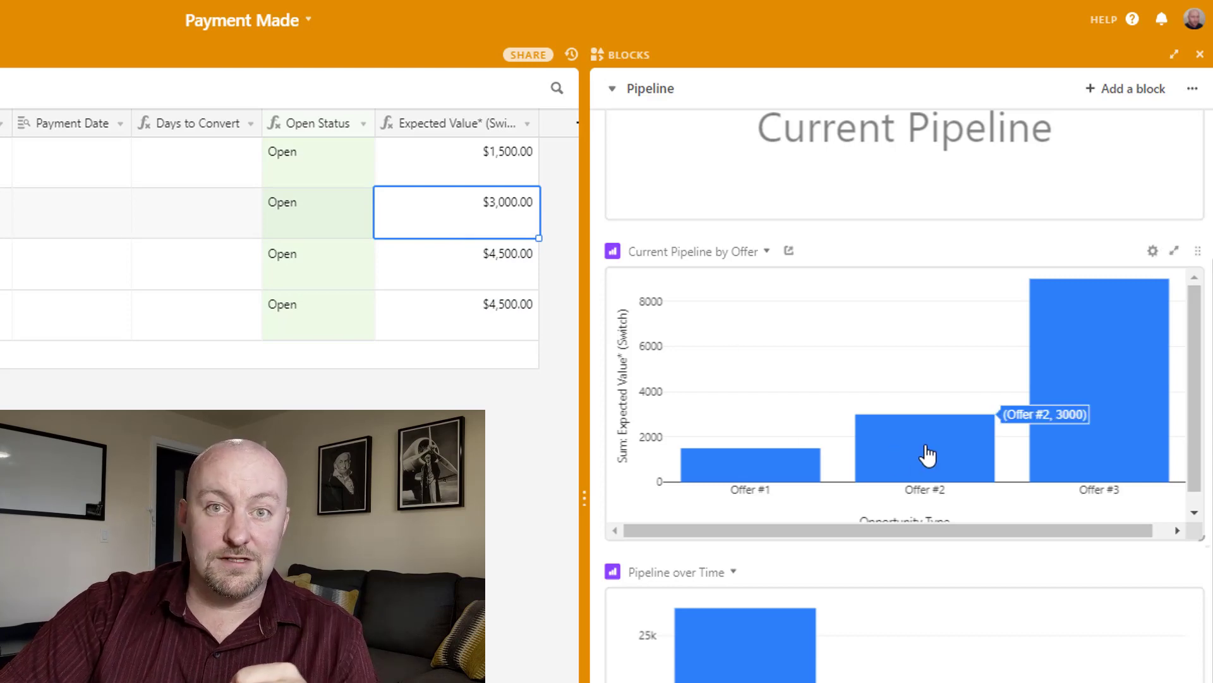
{"action": "mouse_move", "coordinate": [740, 475]}
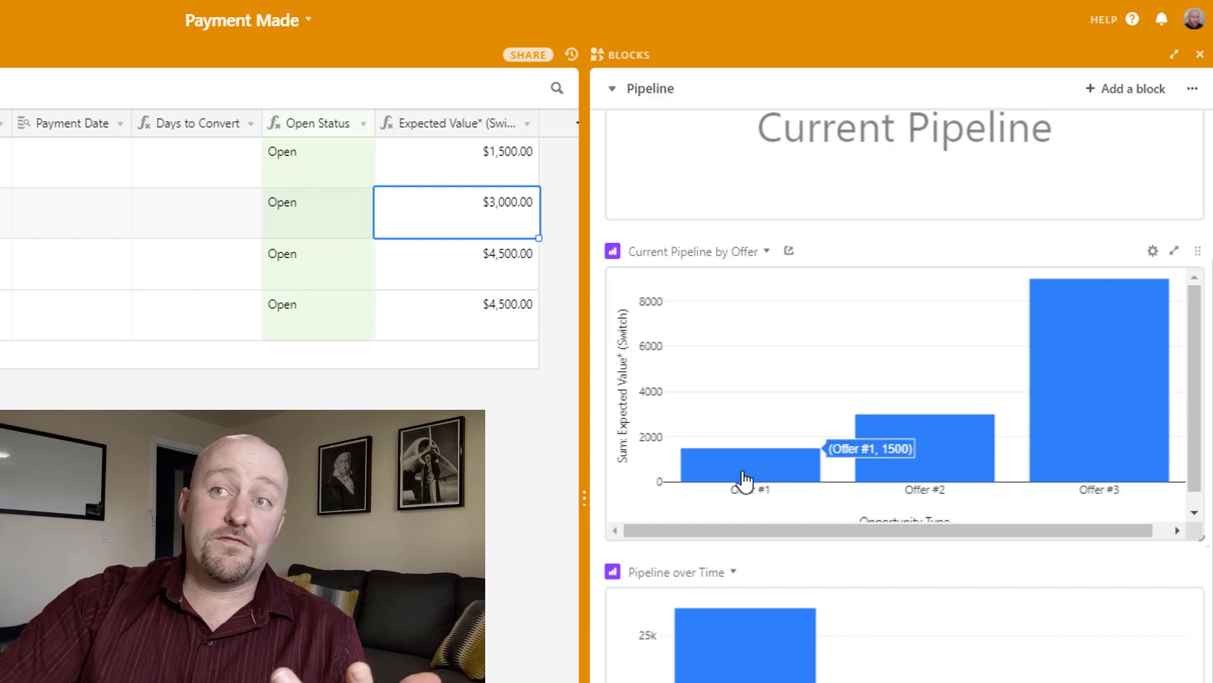
{"action": "scroll", "coordinate": [609, 563], "scroll_direction": "down", "scroll_amount": 3}
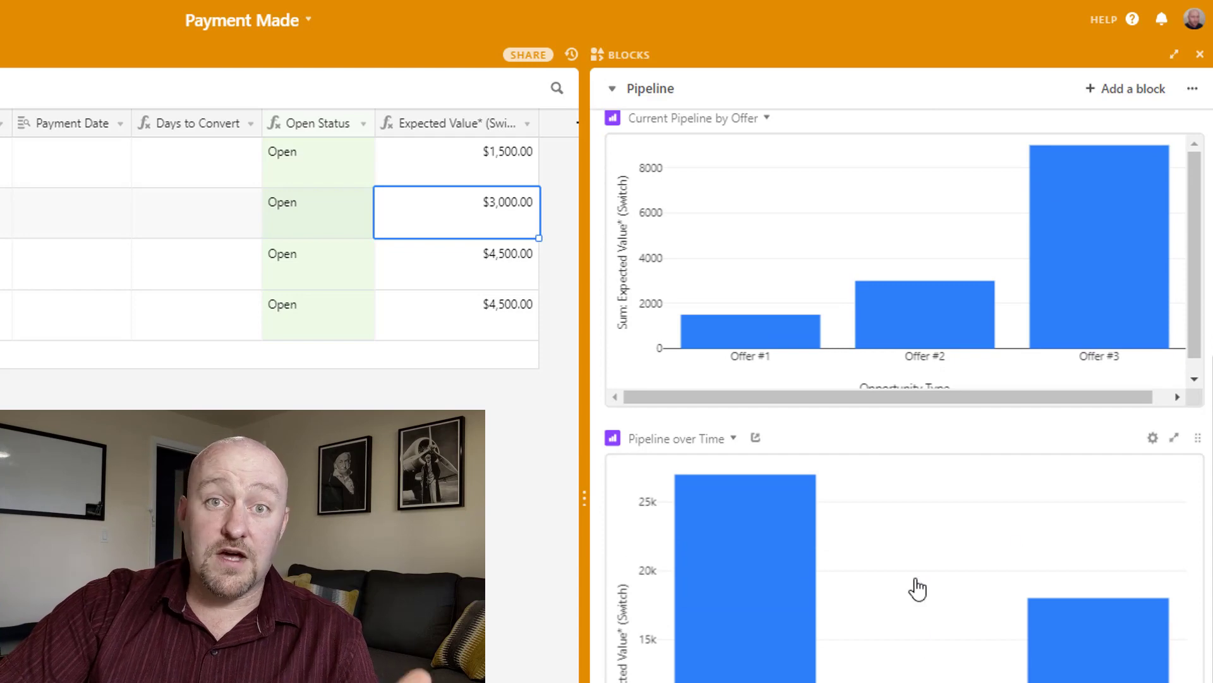
{"action": "mouse_move", "coordinate": [780, 667]}
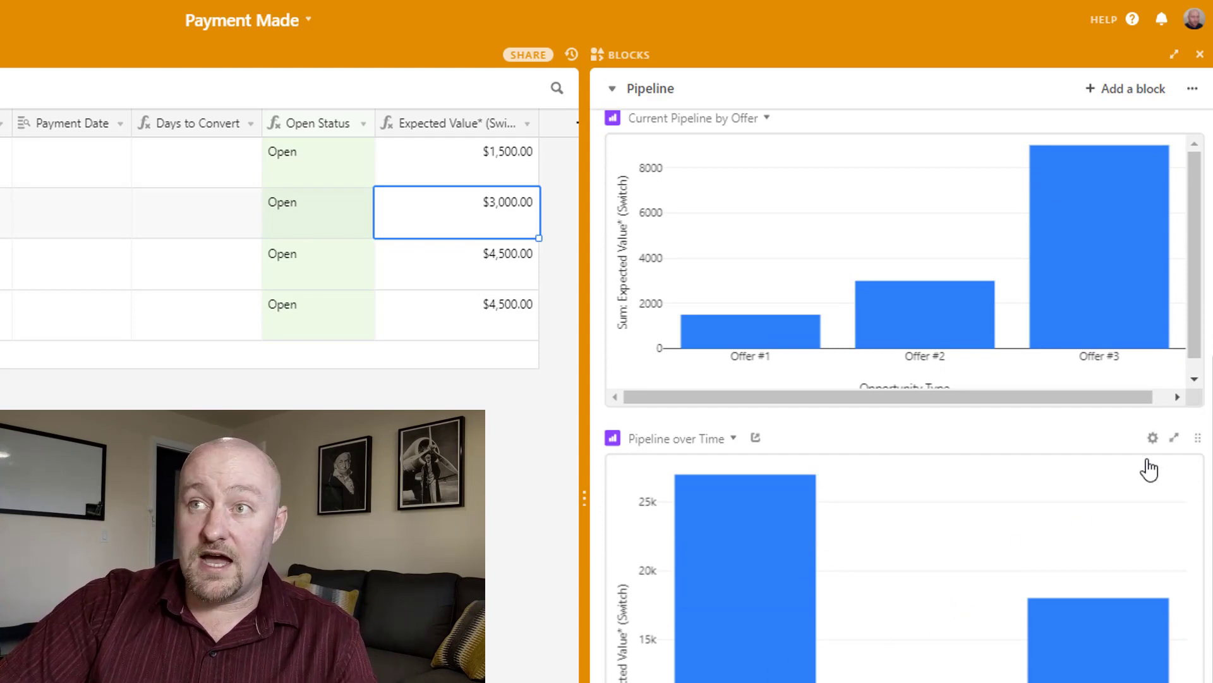
Bring up the Pipeline over Time chart settings, leaving Date Created bucketed by Month
{"action": "left_click", "coordinate": [1153, 438]}
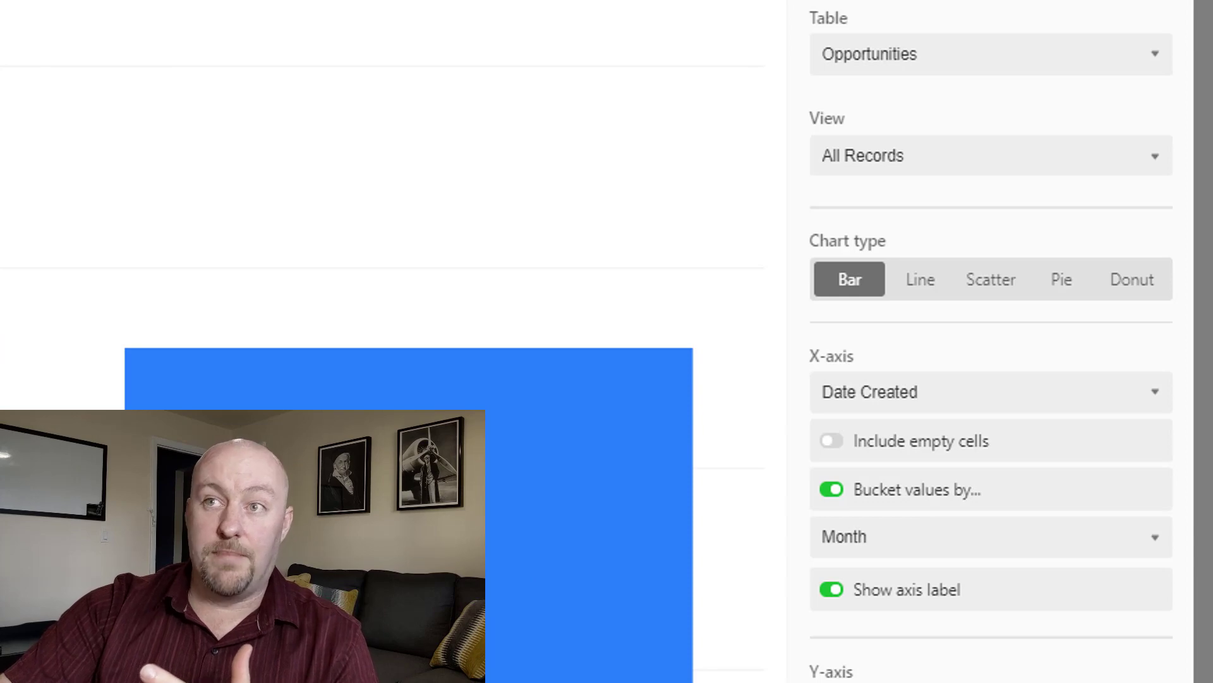
{"action": "left_click", "coordinate": [916, 543]}
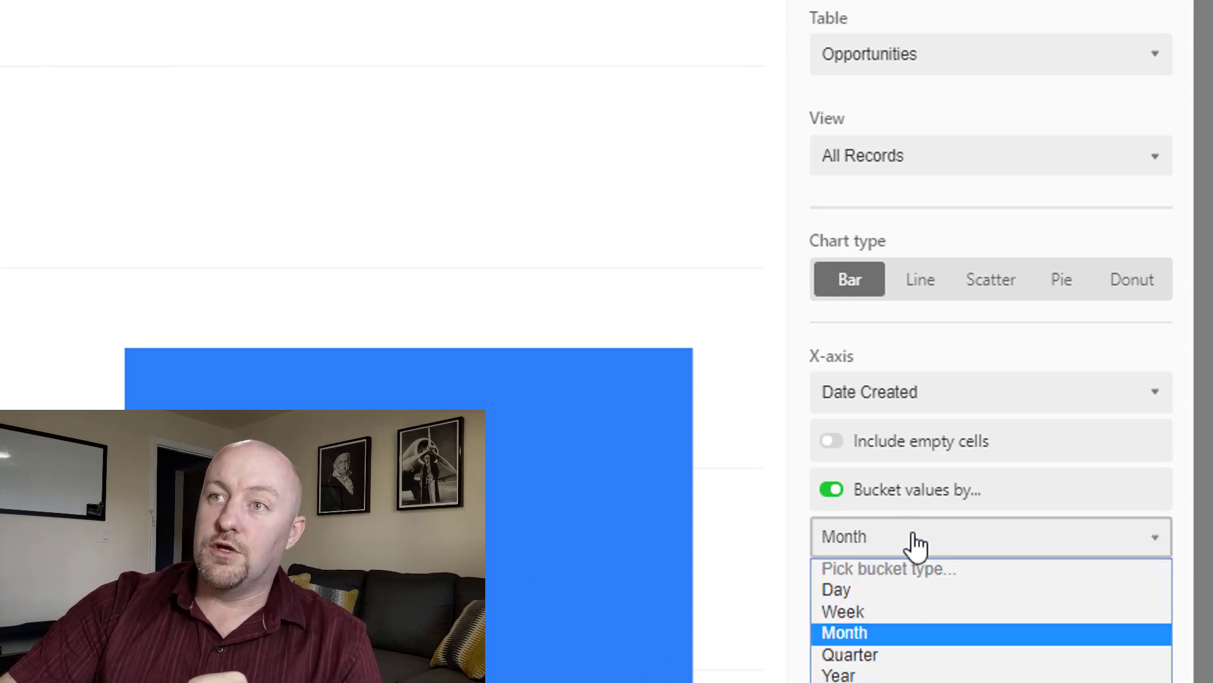
{"action": "scroll", "coordinate": [903, 616], "scroll_direction": "down", "scroll_amount": 2}
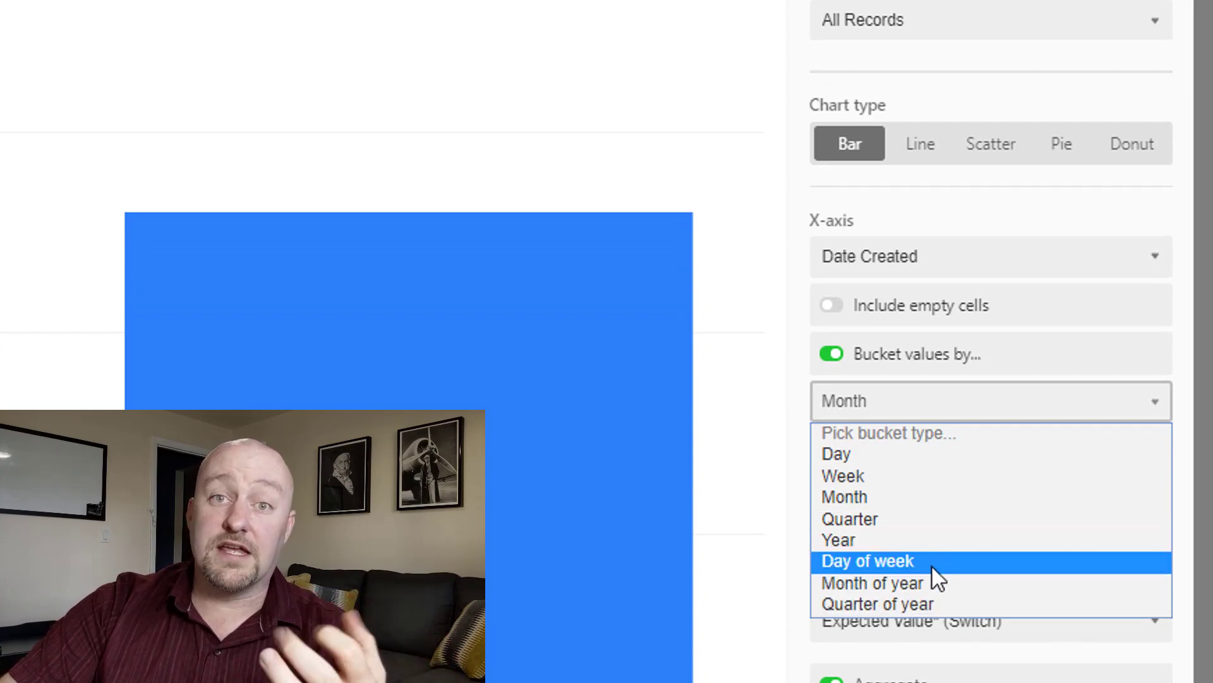
{"action": "left_click", "coordinate": [866, 214]}
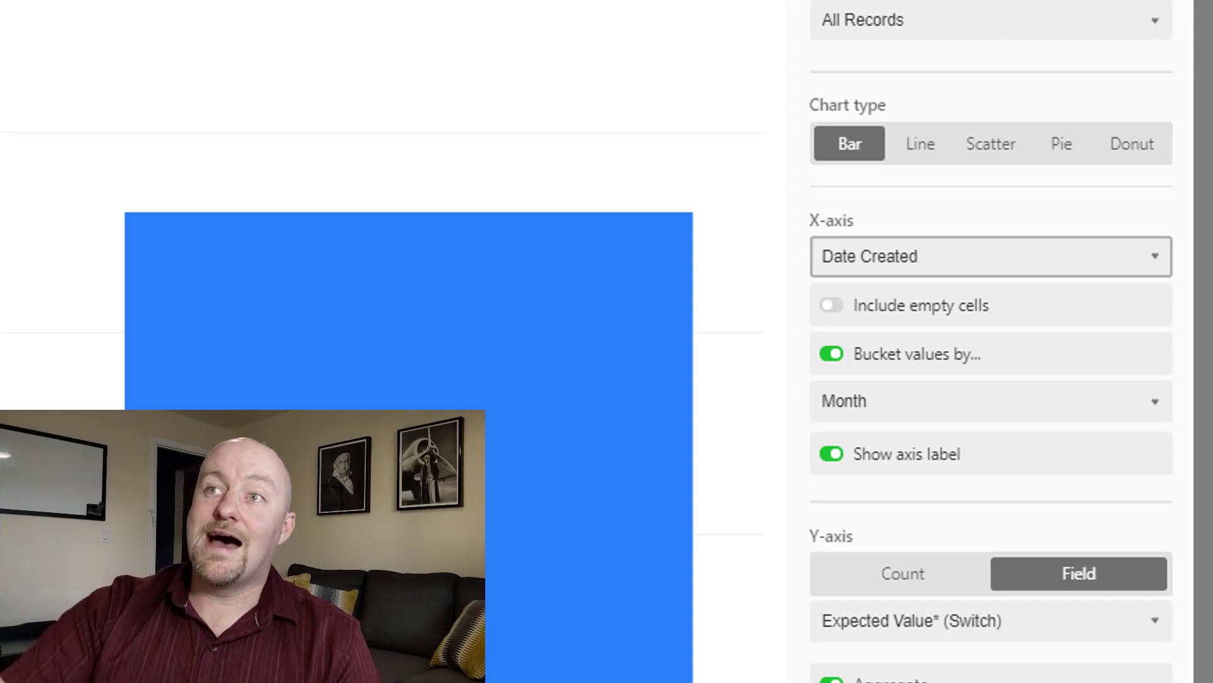
{"action": "scroll", "coordinate": [875, 95], "scroll_direction": "up", "scroll_amount": 2}
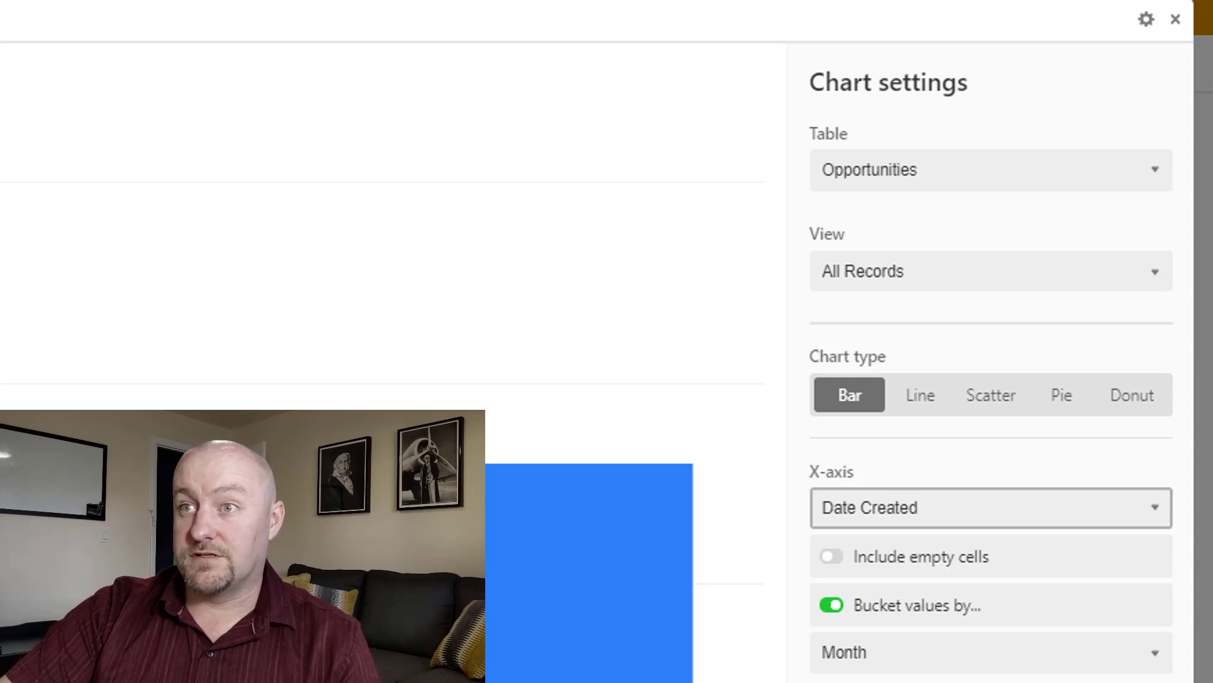
{"action": "scroll", "coordinate": [949, 366], "scroll_direction": "down", "scroll_amount": 10}
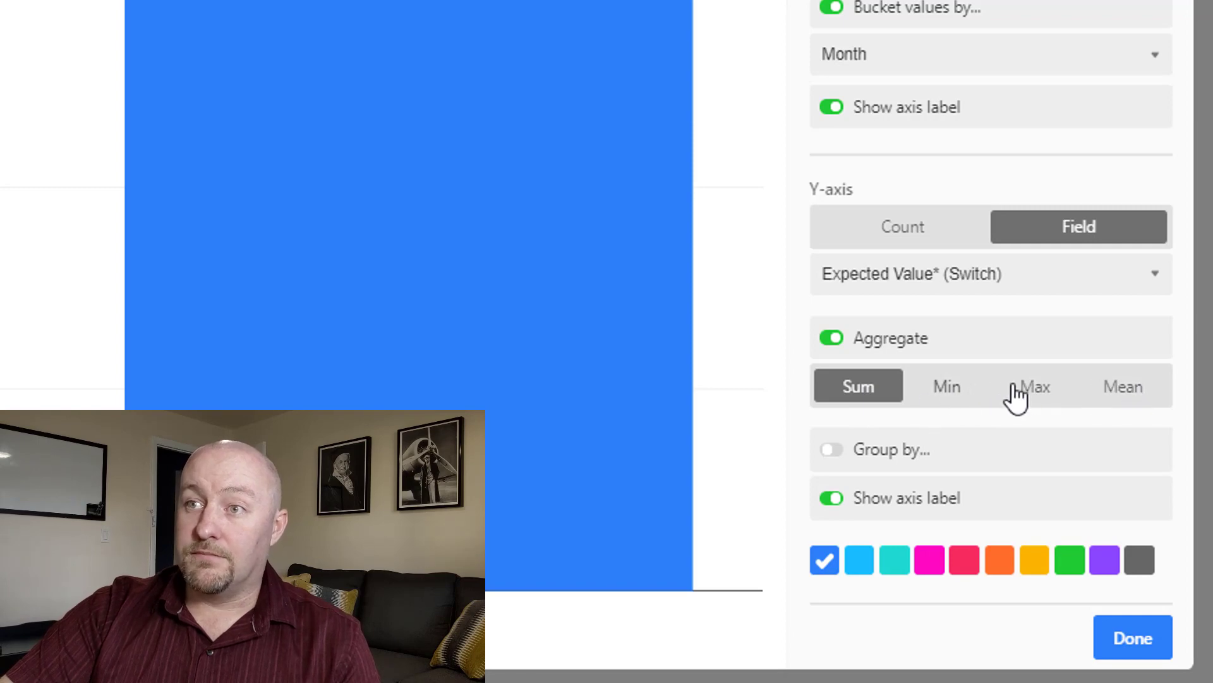
{"action": "left_click", "coordinate": [956, 410]}
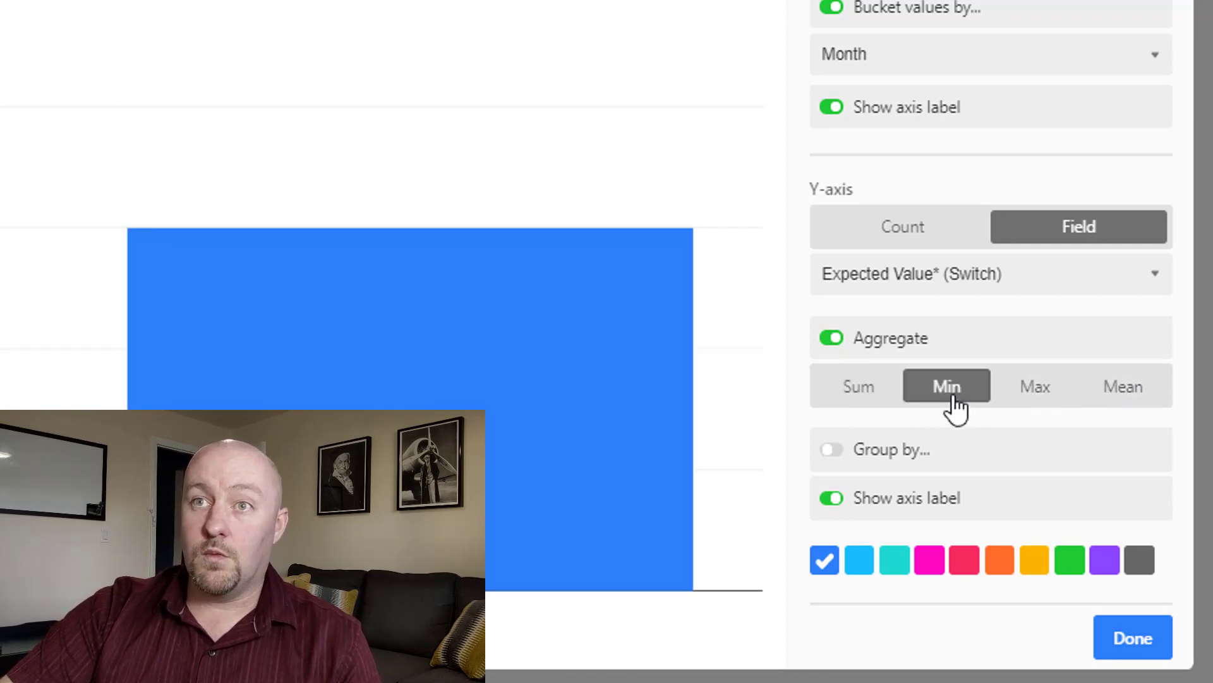
{"action": "left_click", "coordinate": [1029, 392]}
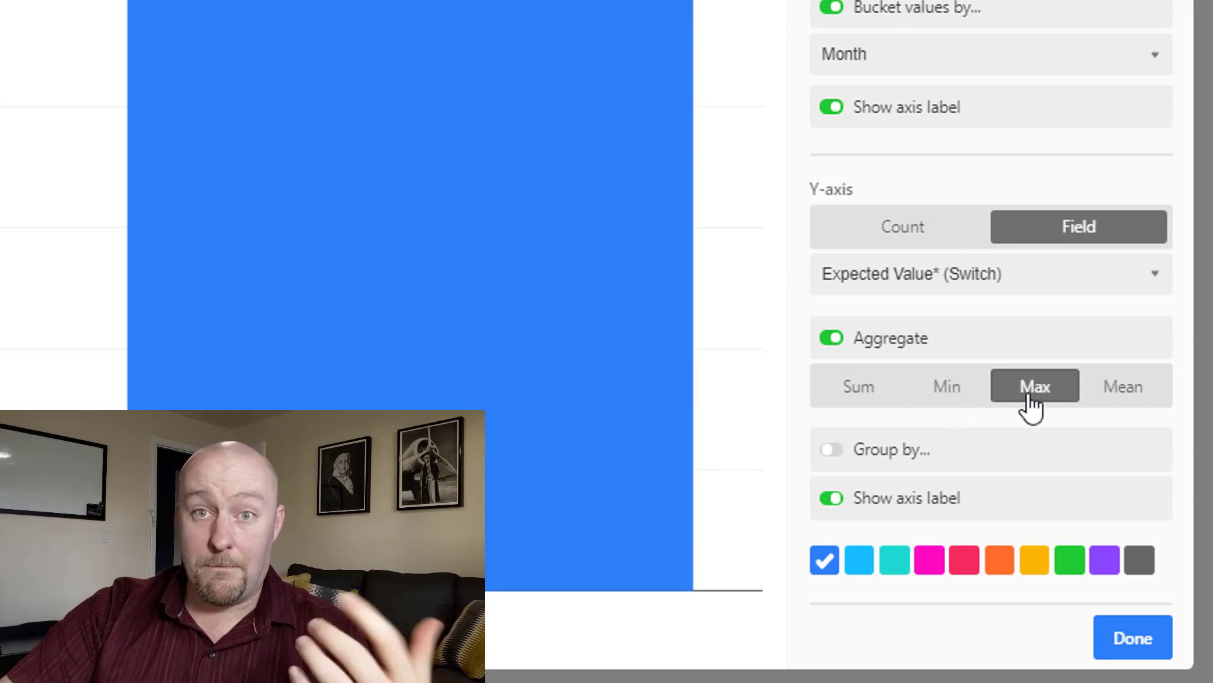
{"action": "left_click", "coordinate": [1116, 397]}
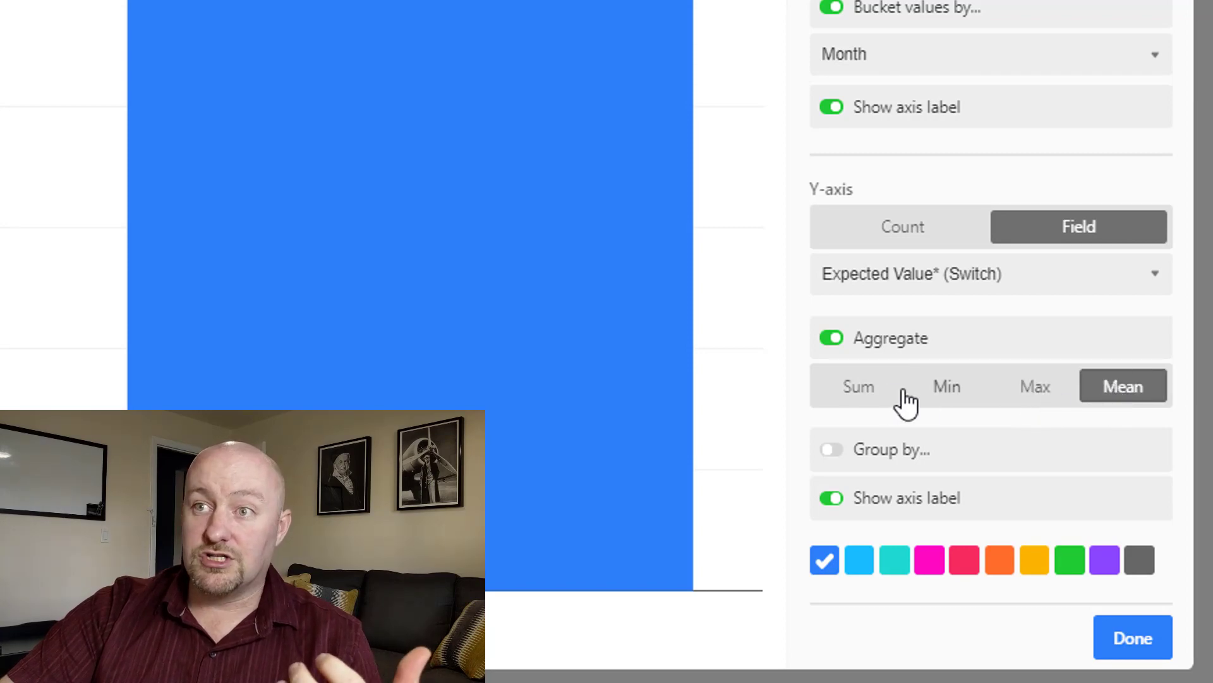
{"action": "left_click", "coordinate": [860, 395]}
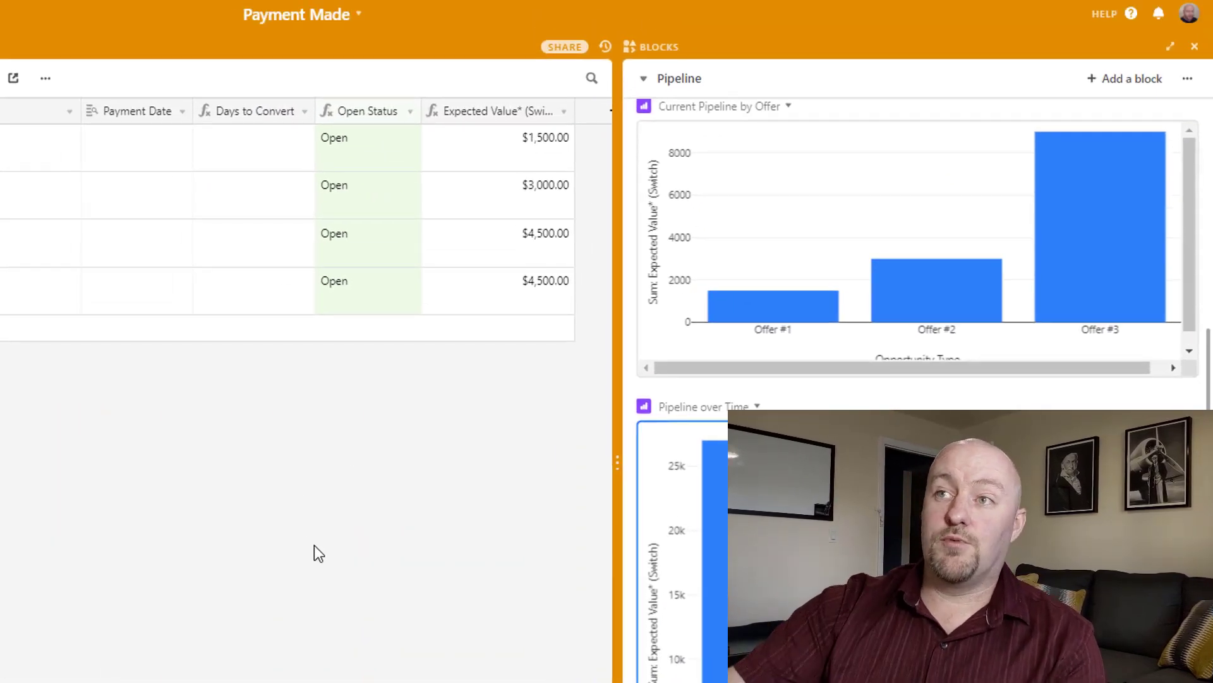
Scroll the Pipeline blocks panel back up to the top
{"action": "scroll", "coordinate": [782, 302], "scroll_direction": "up", "scroll_amount": 5}
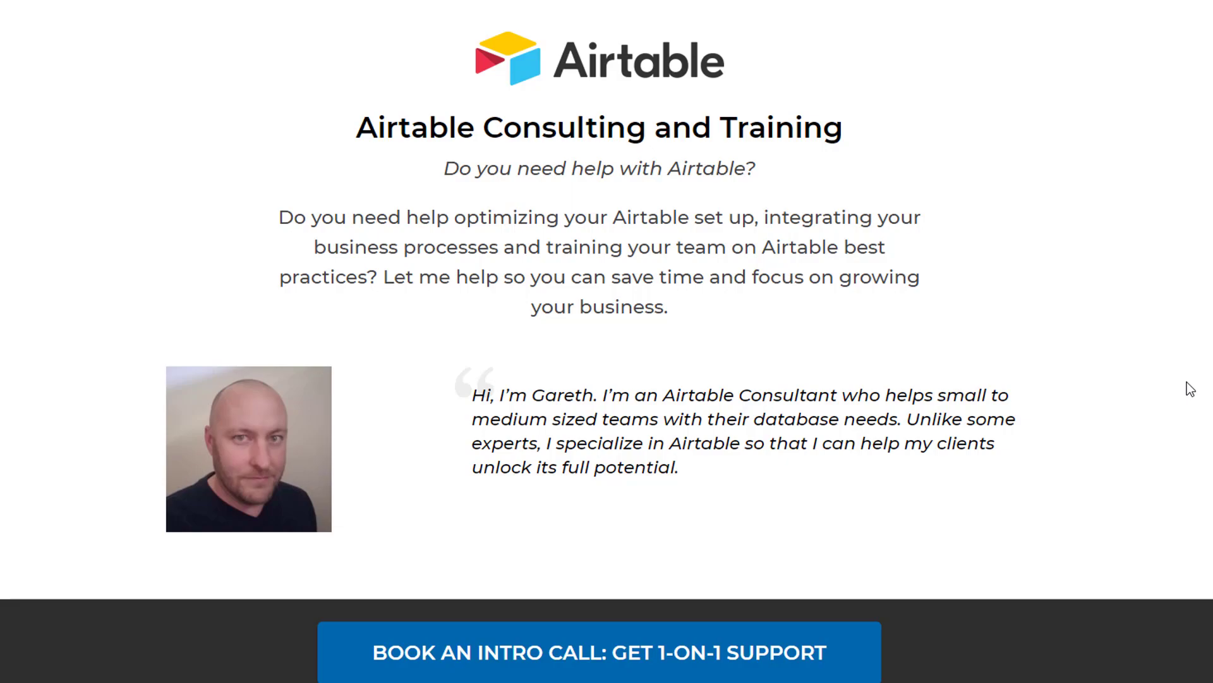
{"action": "scroll", "coordinate": [1120, 408], "scroll_direction": "down", "scroll_amount": 10}
{"action": "scroll", "coordinate": [1120, 409], "scroll_direction": "down", "scroll_amount": 10}
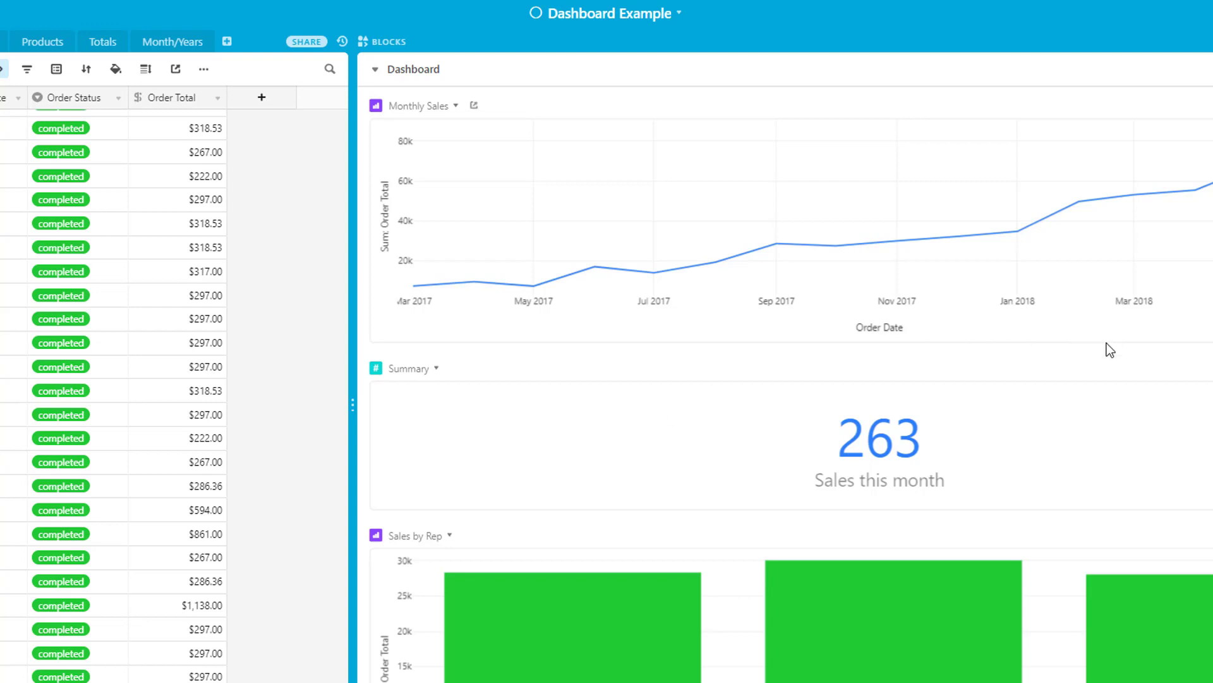
{"action": "mouse_move", "coordinate": [451, 288]}
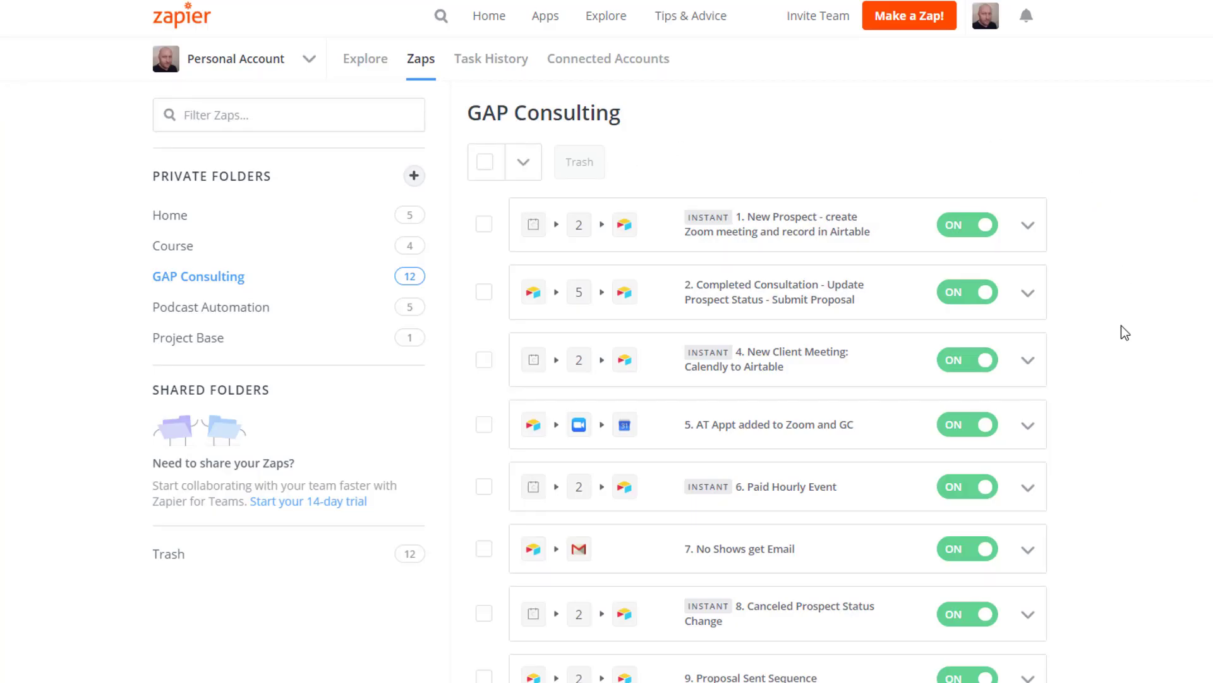
{"action": "scroll", "coordinate": [1139, 365], "scroll_direction": "down", "scroll_amount": 1}
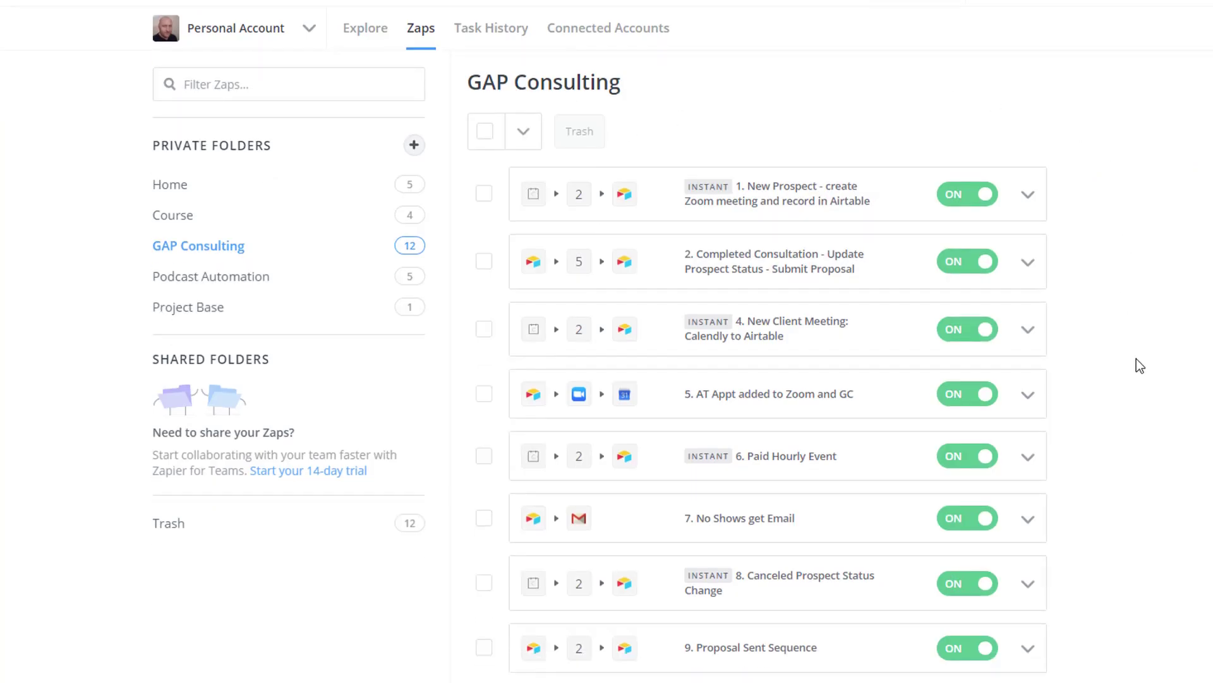